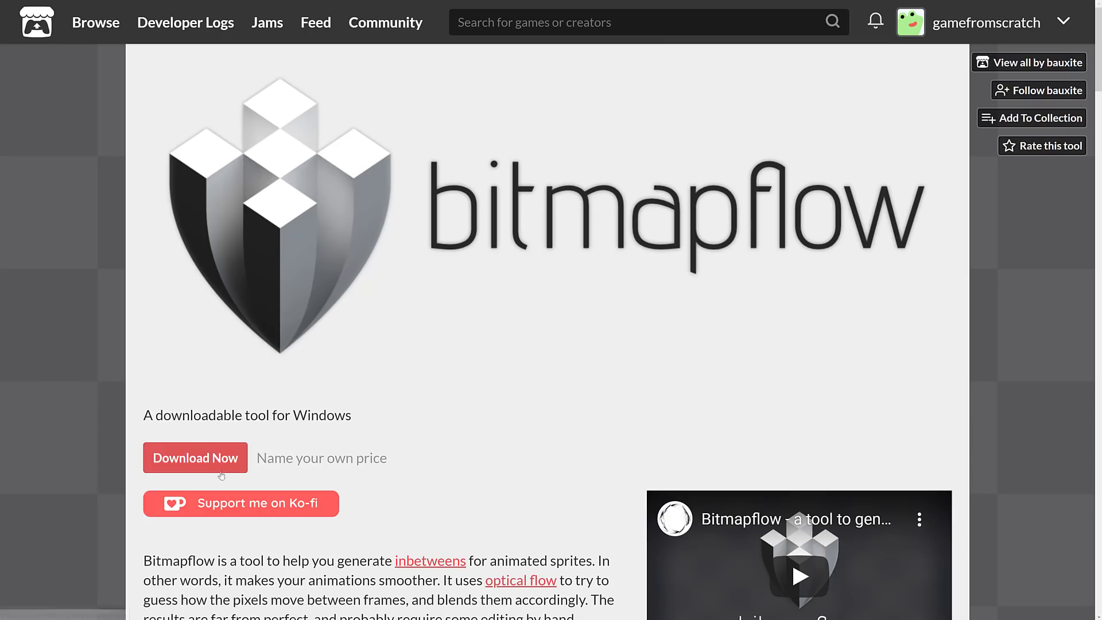
- Browse the Bitmapflow itch.io page full screen, then switch to the Bitmapflow app
scroll(230, 476, "down", 3)
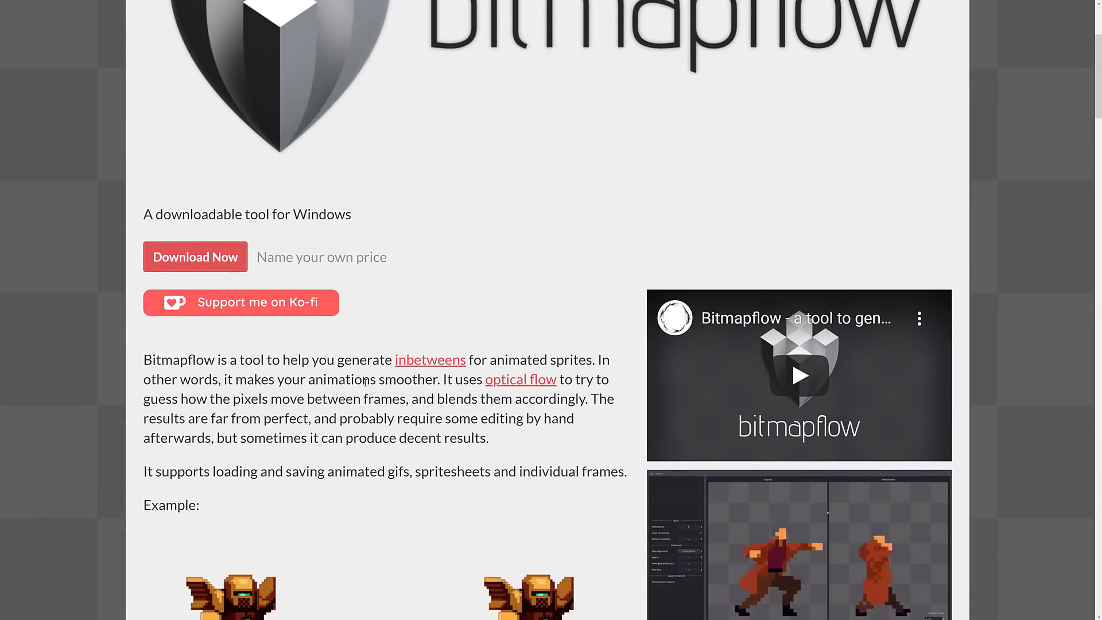
scroll(380, 203, "down", 3)
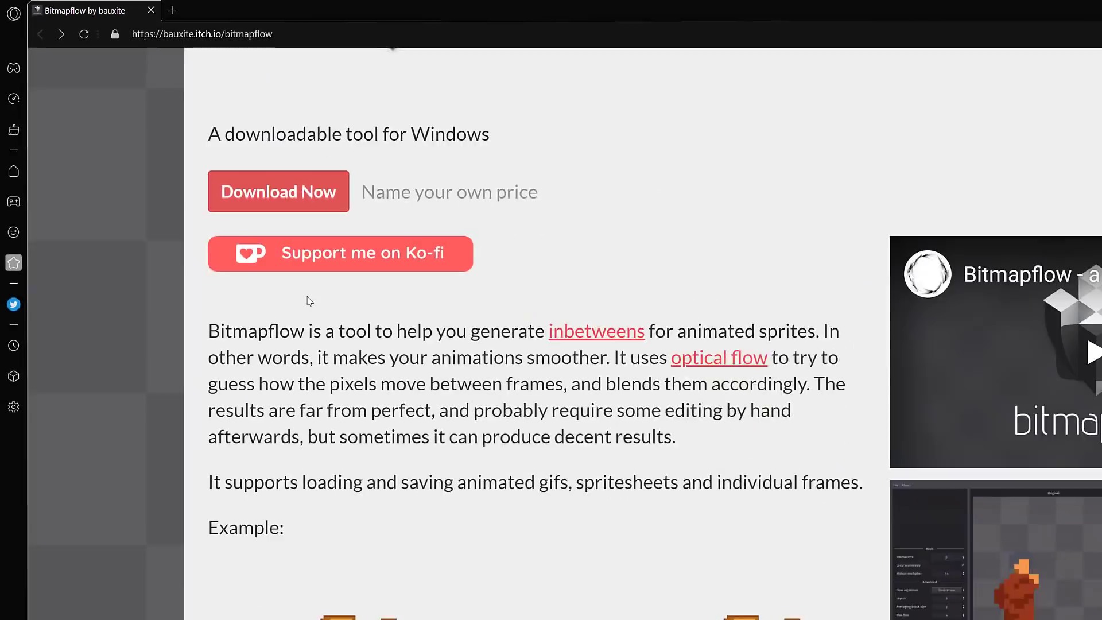
key("F11")
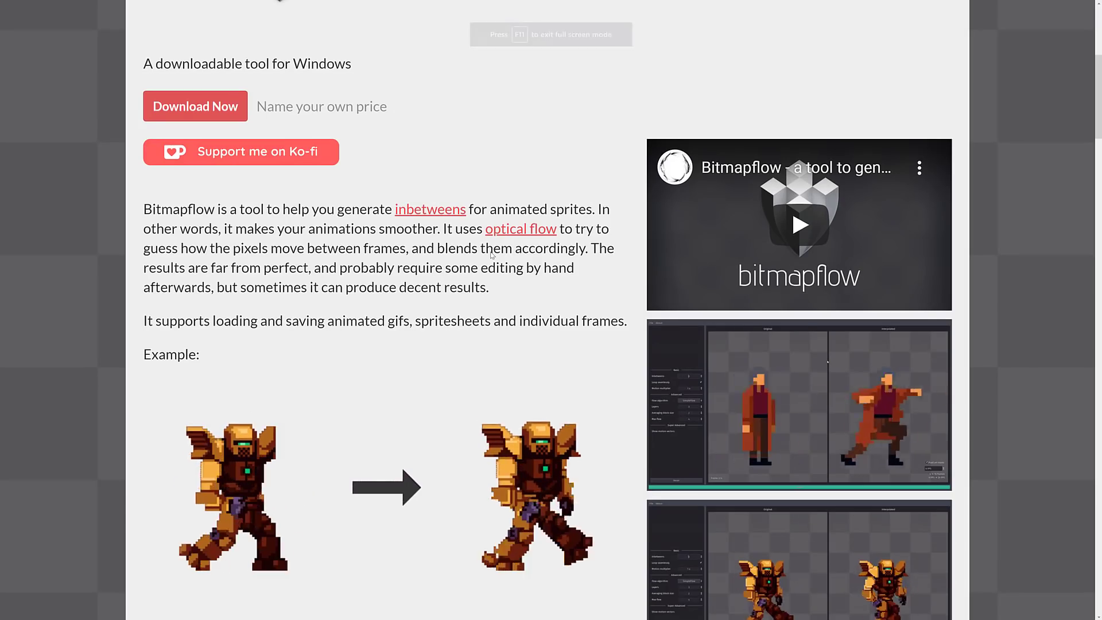
key("alt+Tab")
key("alt+Tab")
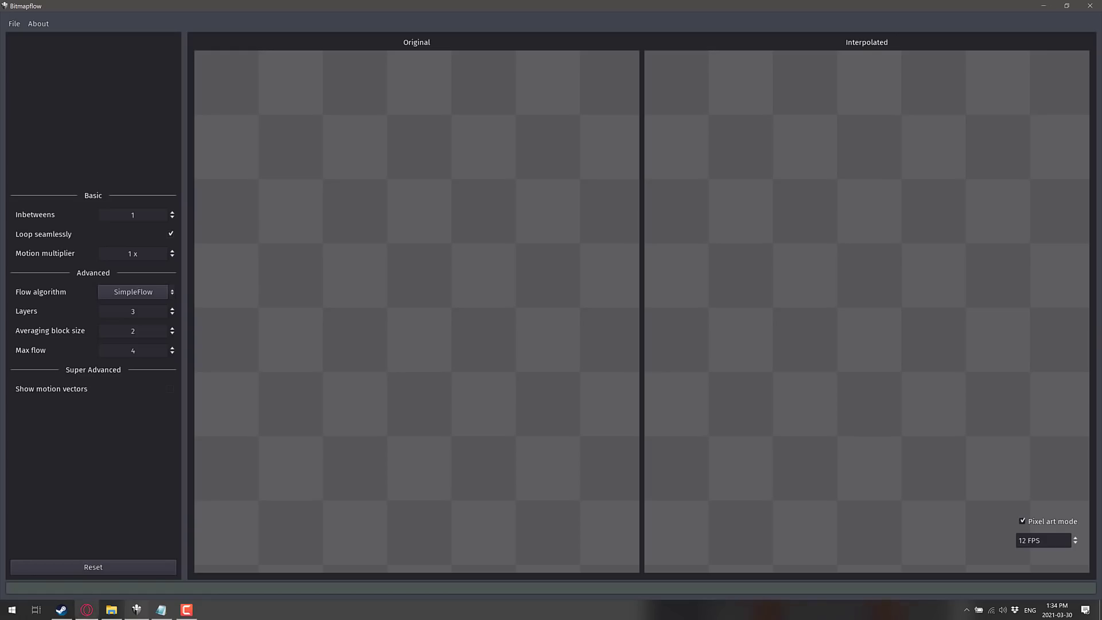
- Show the Bitmapflow_windows program folder, then return to the empty Bitmapflow workspace
left_click(112, 609)
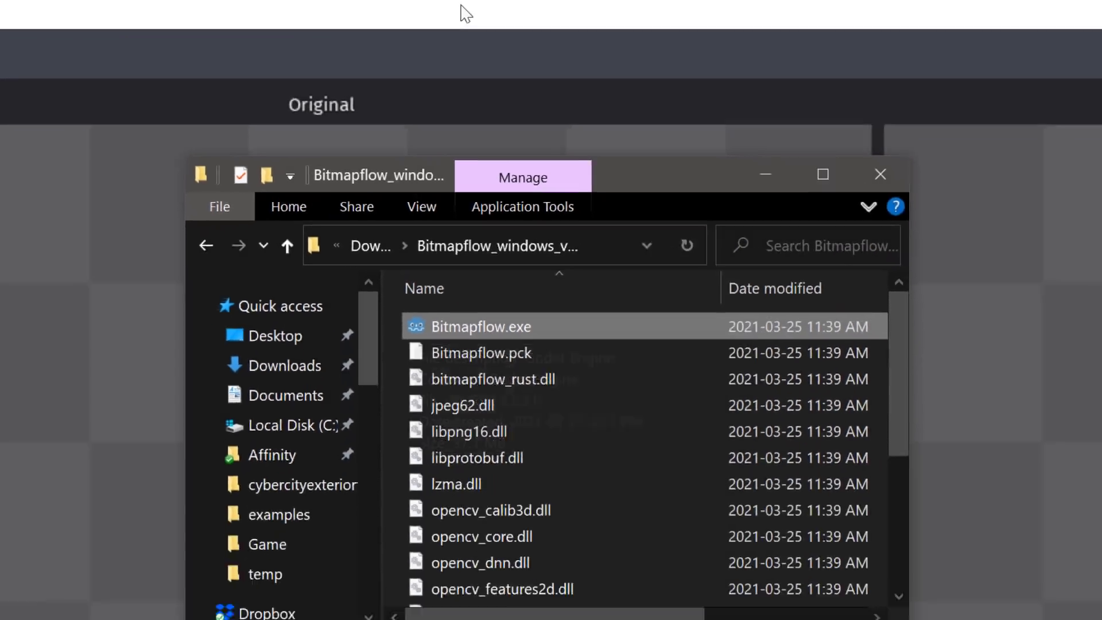
left_click(462, 7)
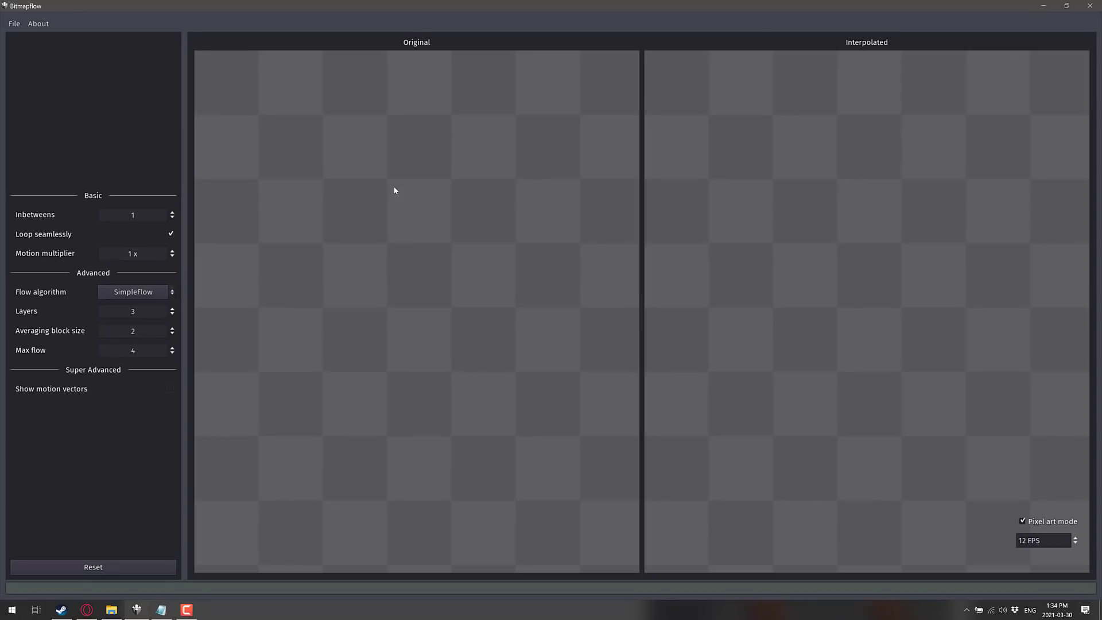
- Preview pGGbv.png from the Desktop folder in an enlarged Photos window, then close it
left_click(109, 608)
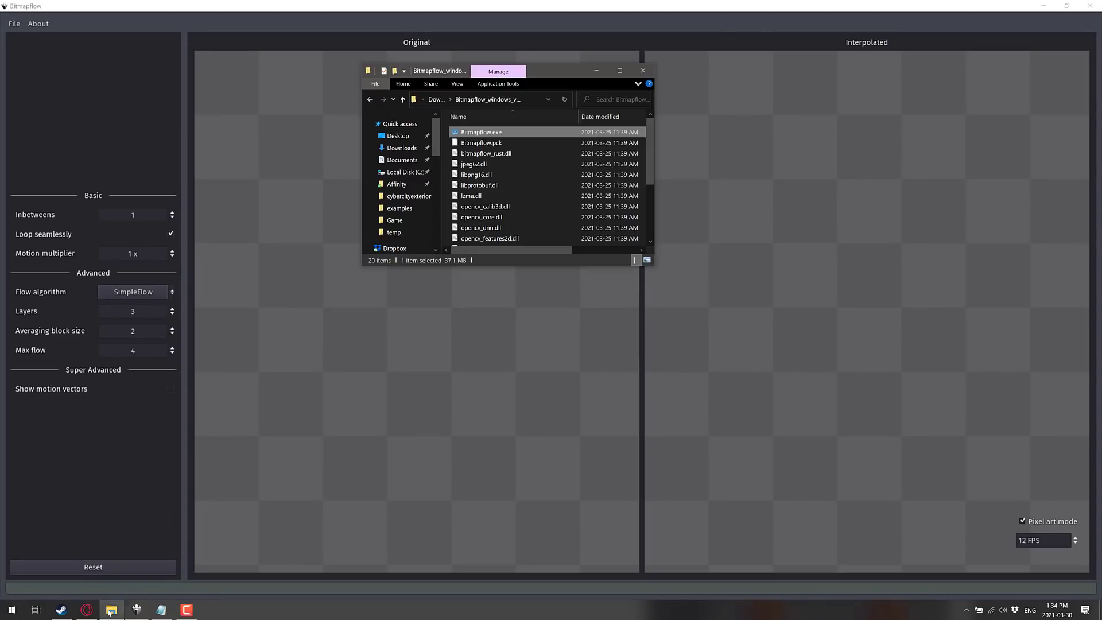
left_click(407, 140)
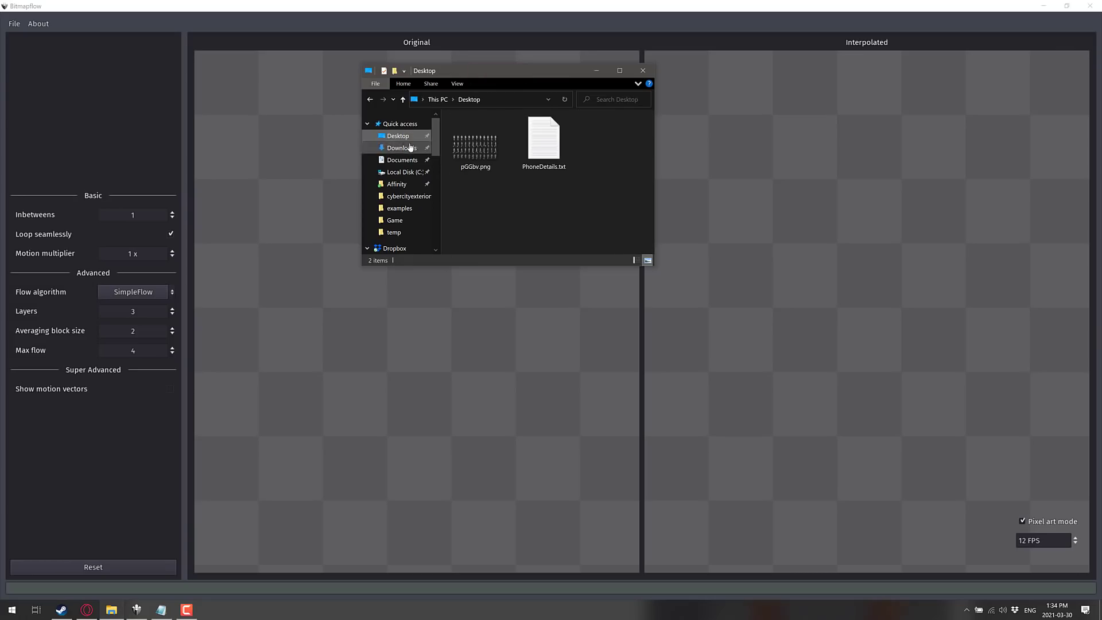
double_click(480, 148)
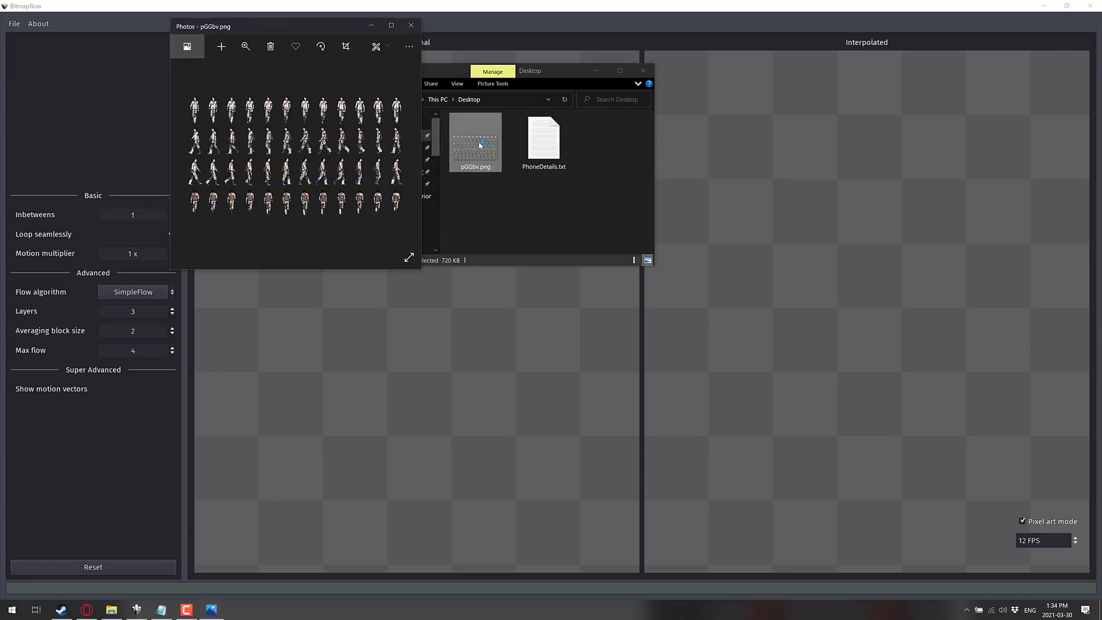
left_click_drag(422, 269, 1062, 270)
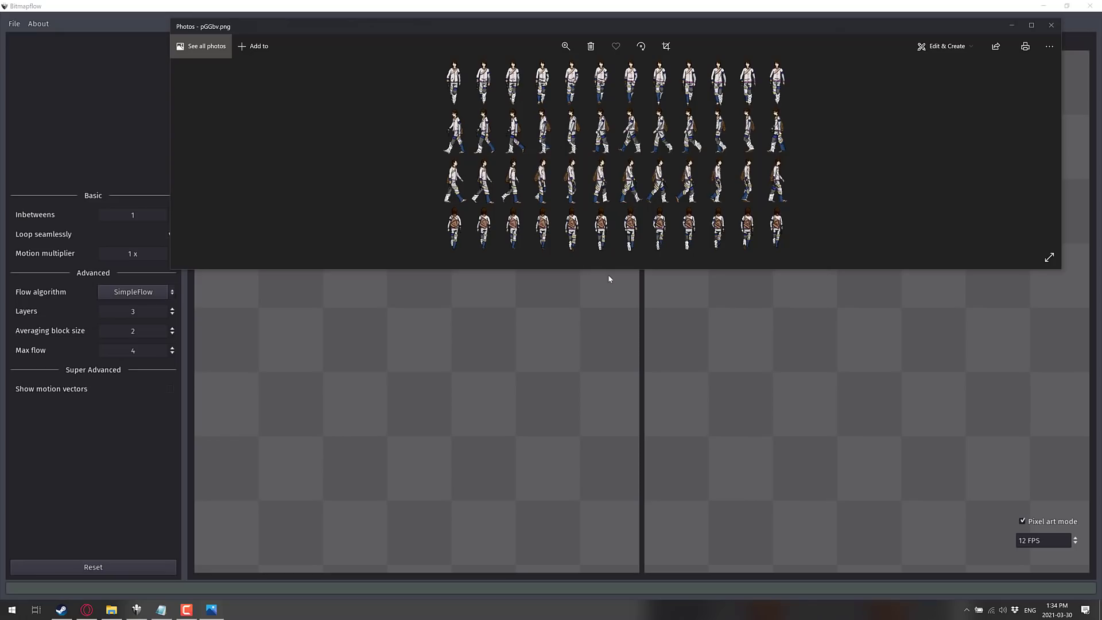
left_click_drag(610, 269, 583, 504)
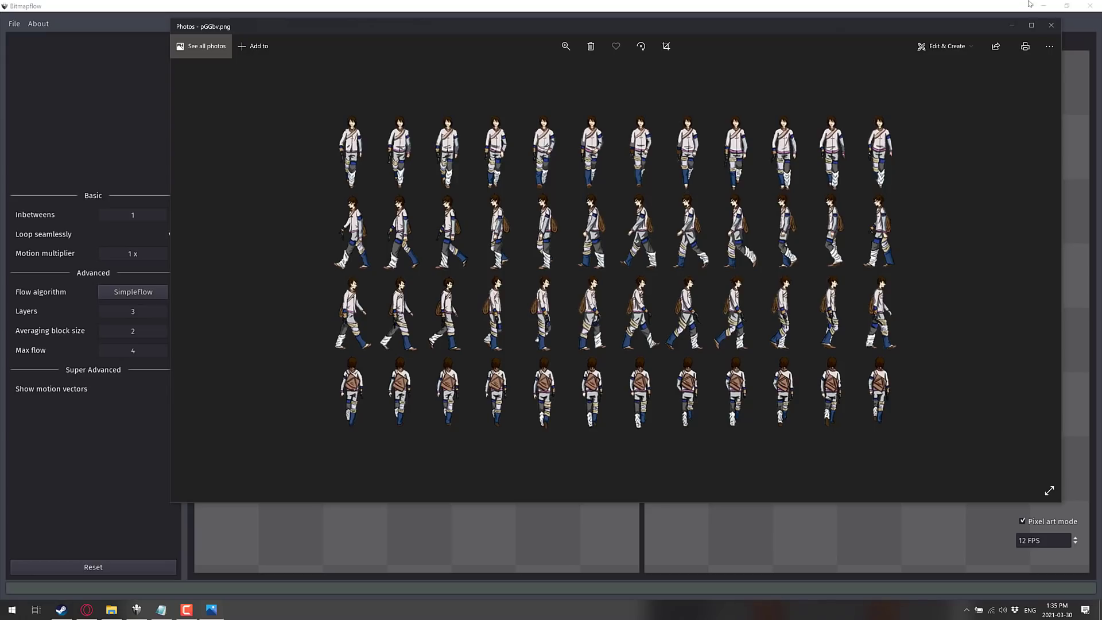
left_click(1052, 25)
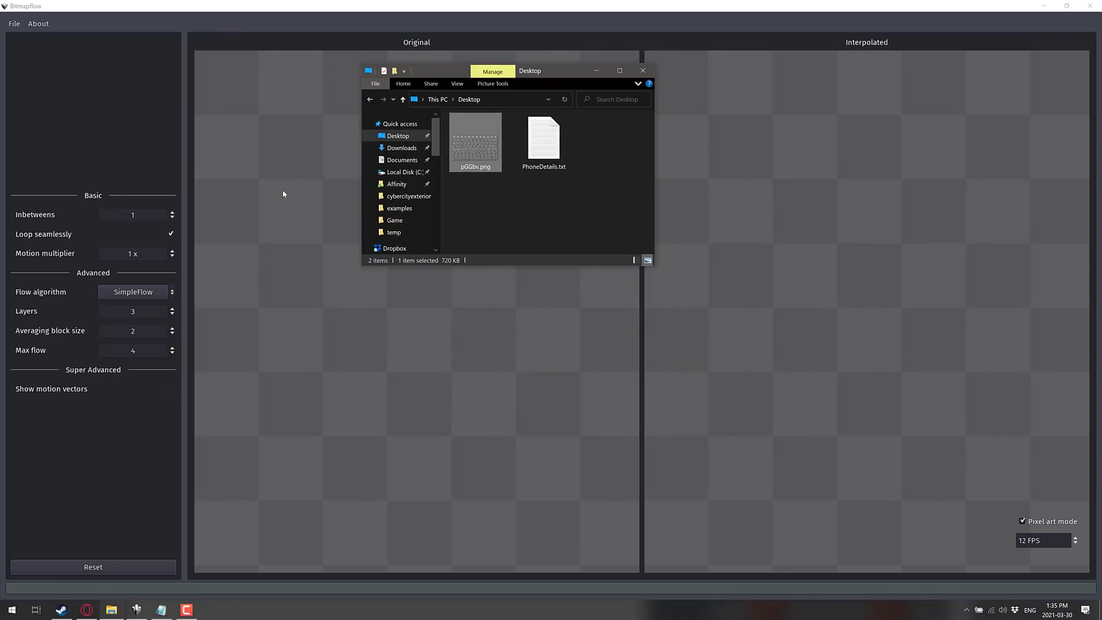
- Load pGGbv.png through File > Load spritesheet
left_click(357, 6)
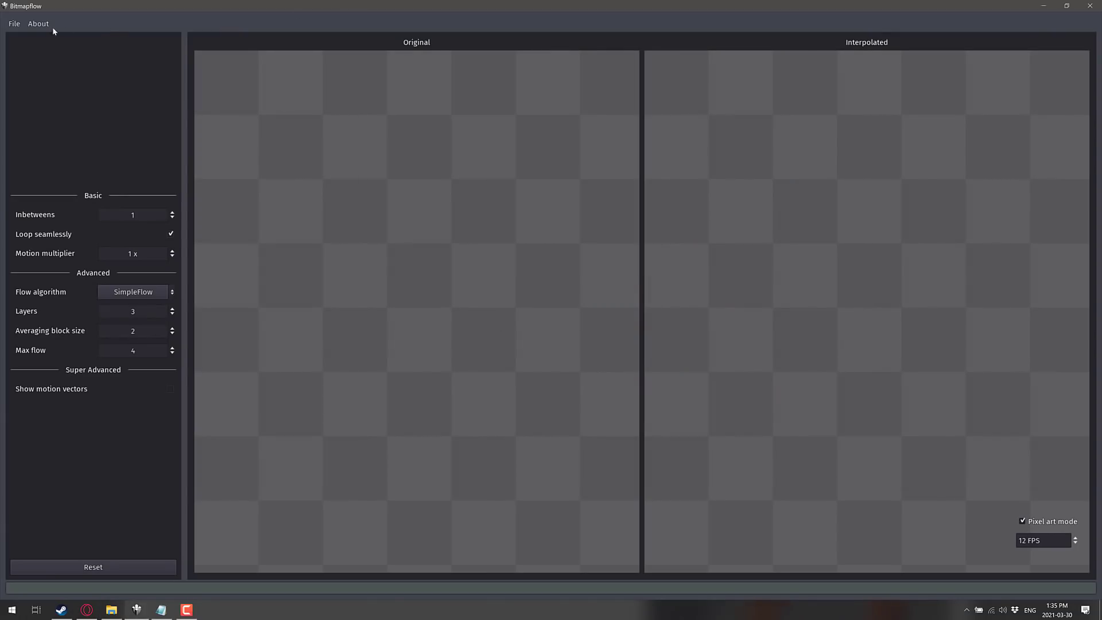
left_click(14, 23)
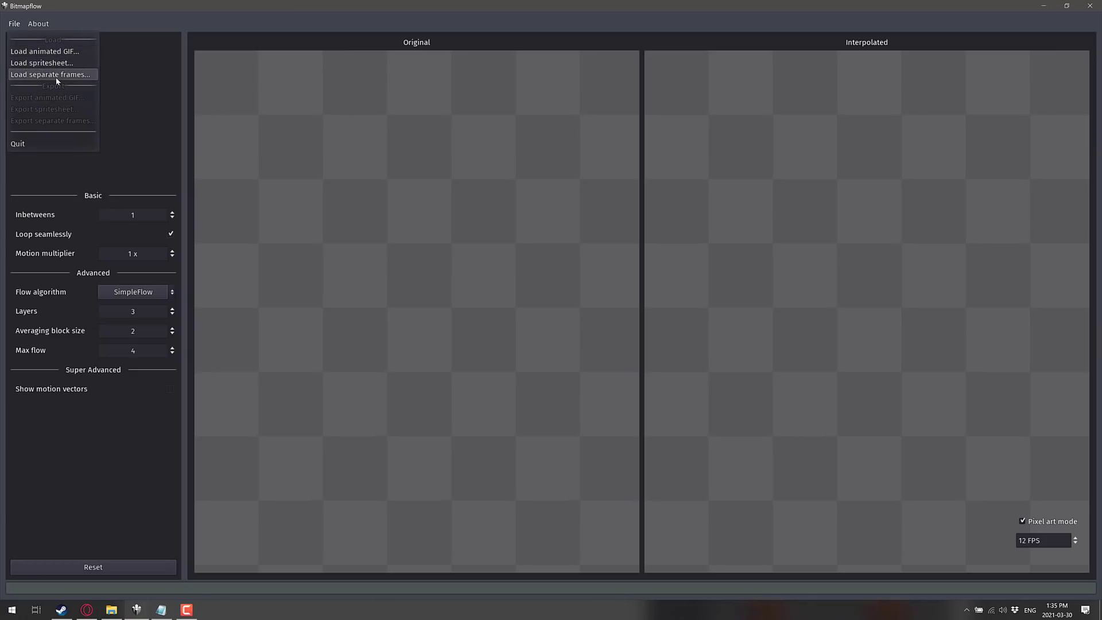
left_click(57, 62)
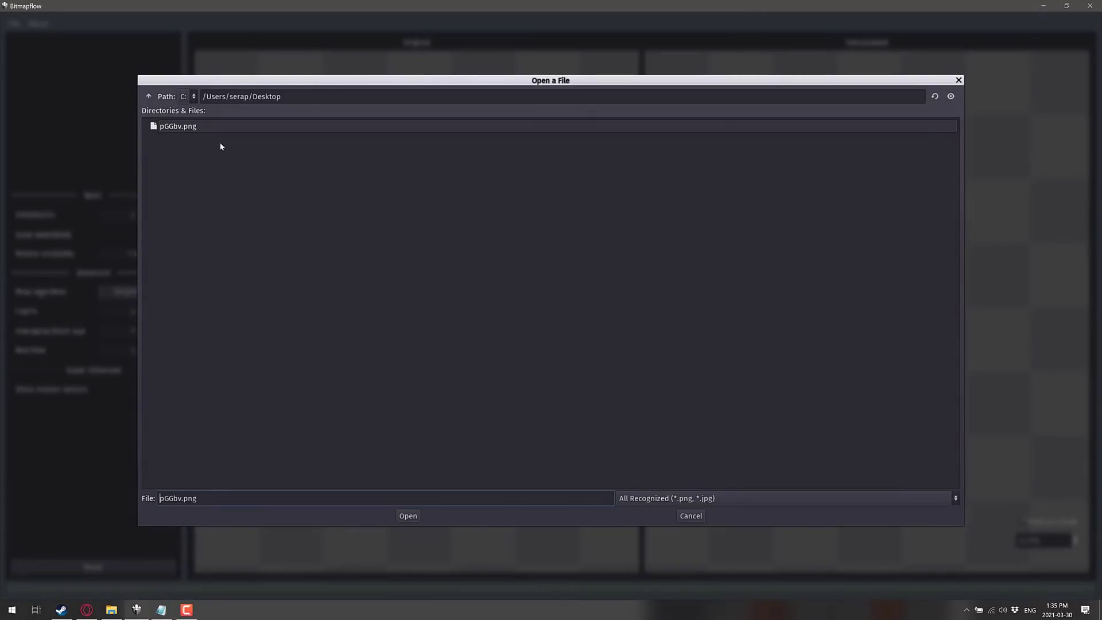
double_click(178, 125)
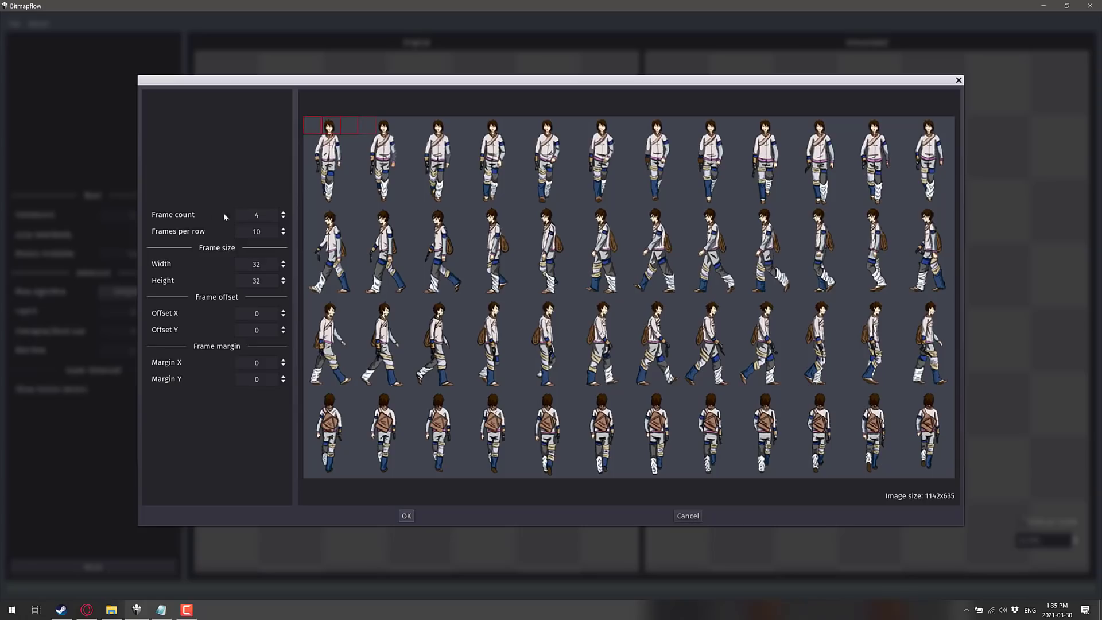
- Set the frame count and the frames per row to 12
double_click(252, 214)
type("12")
key("Tab")
type("12")
- Set the frame size to 95×158 with a Y offset of 158, then load the frames
left_click(235, 262)
type("95")
key("Tab")
type("158")
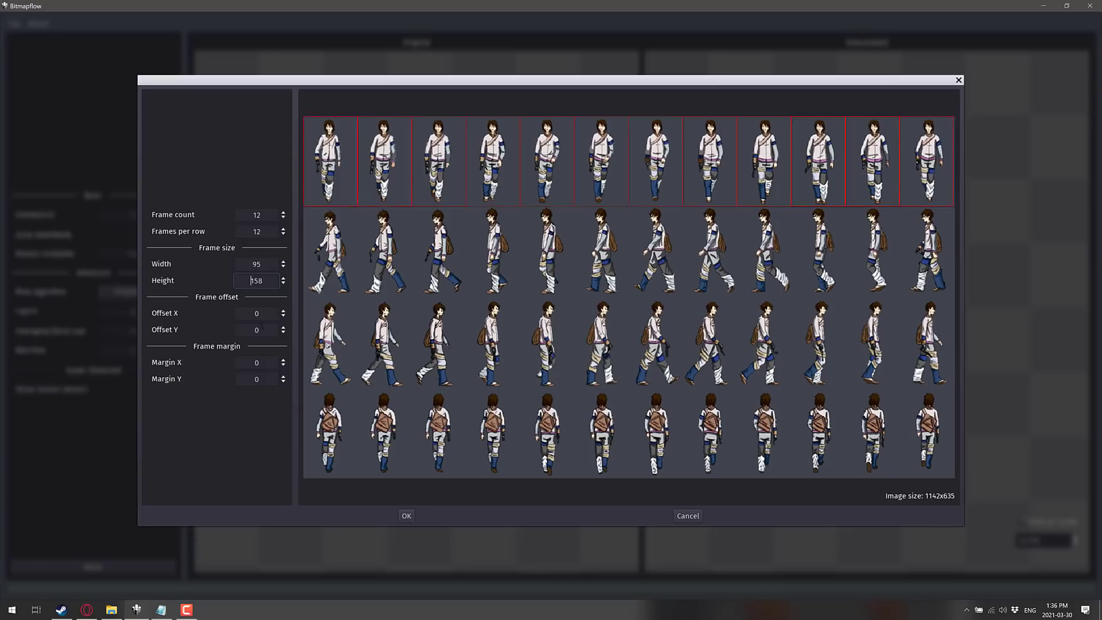
key("Tab")
key("Tab")
key("BackSpace")
type("158")
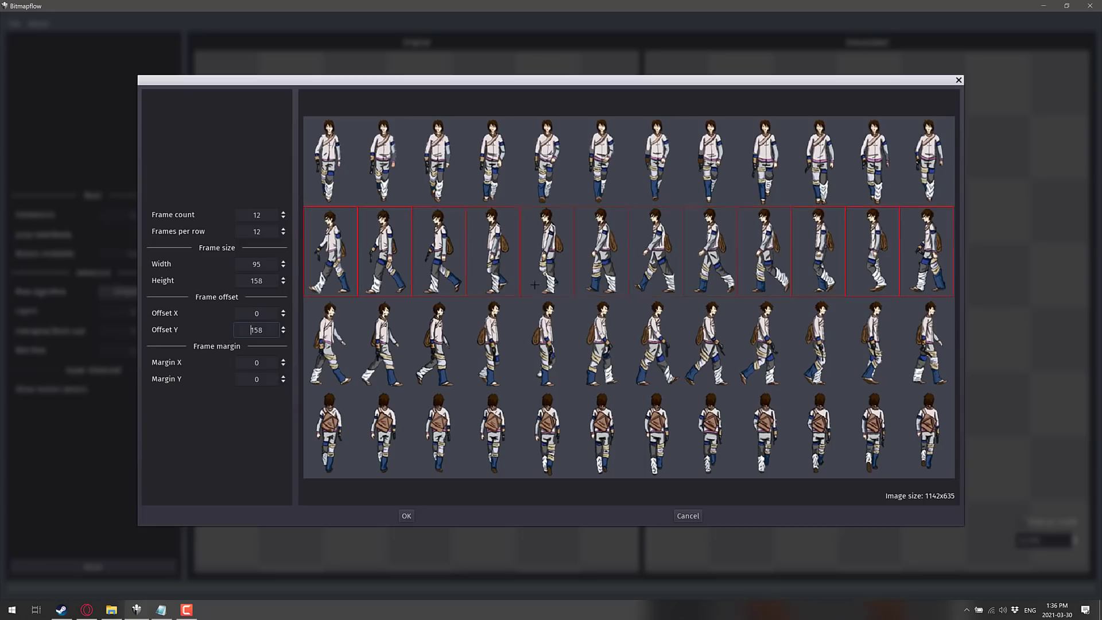
left_click(406, 516)
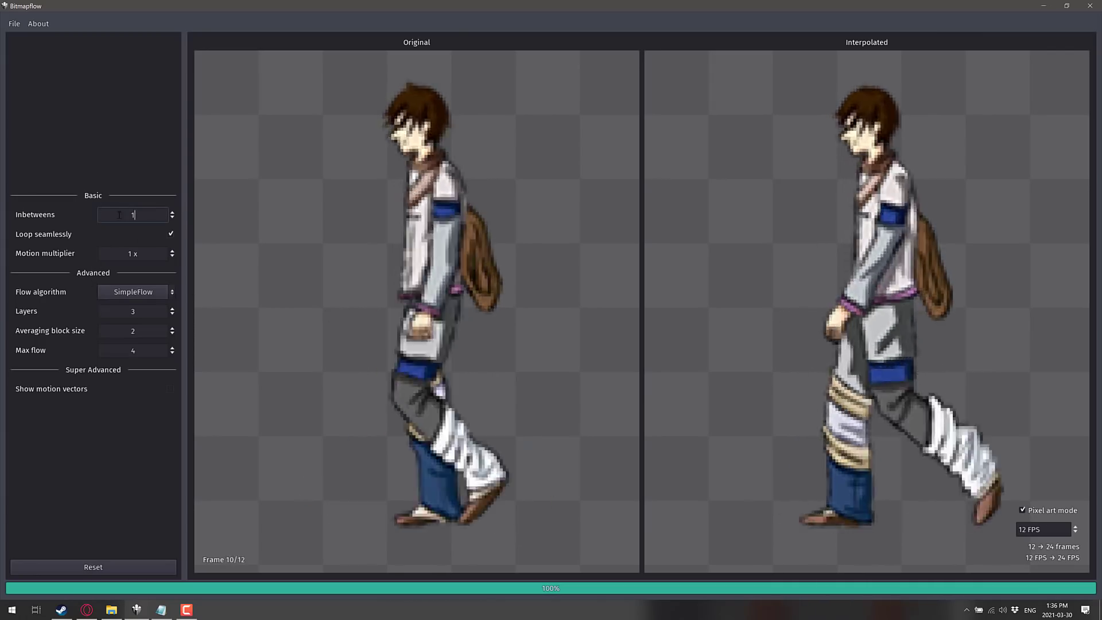
- Set Inbetweens to 2 and Motion multiplier to 1.5 x, giving 36 interpolated frames
double_click(148, 220)
type("2")
left_click(128, 254)
key("Return")
double_click(132, 254)
type("1.5")
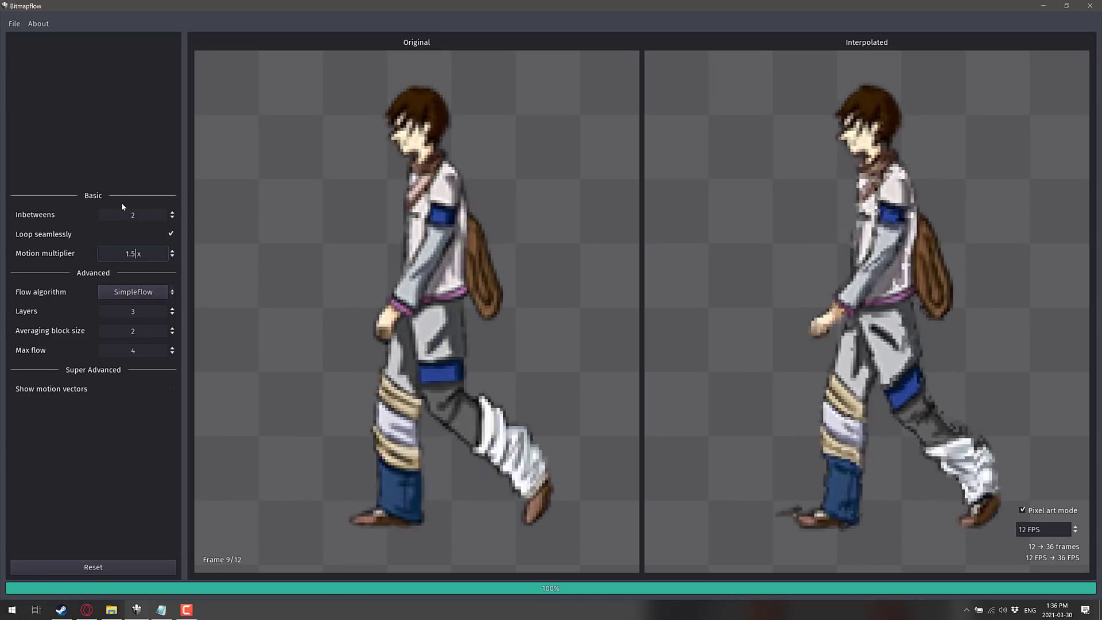
left_click(123, 215)
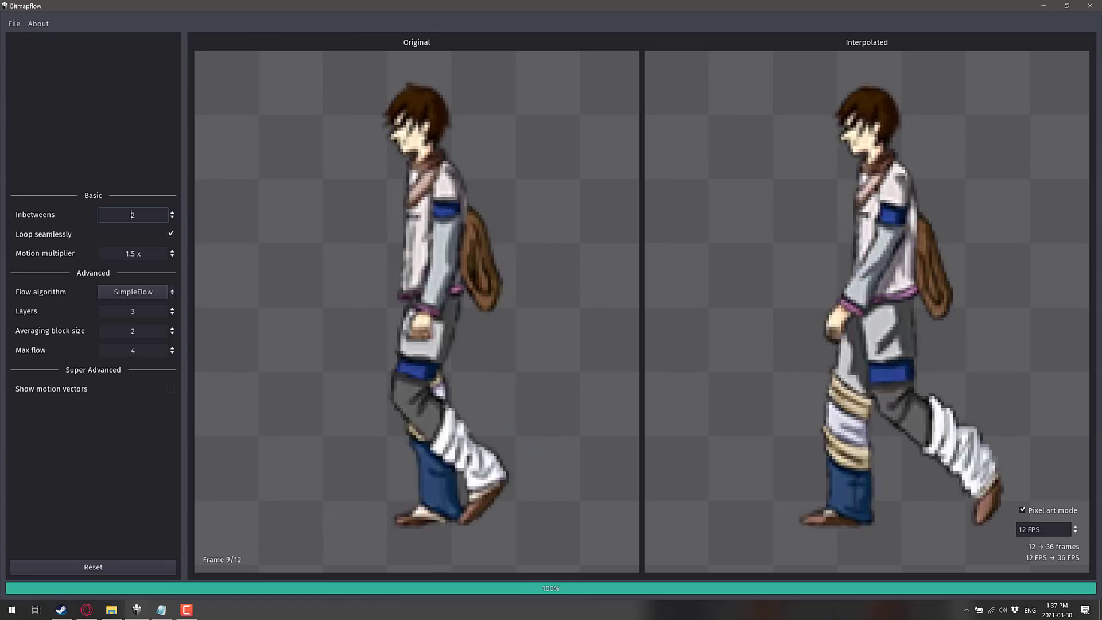
left_click(143, 291)
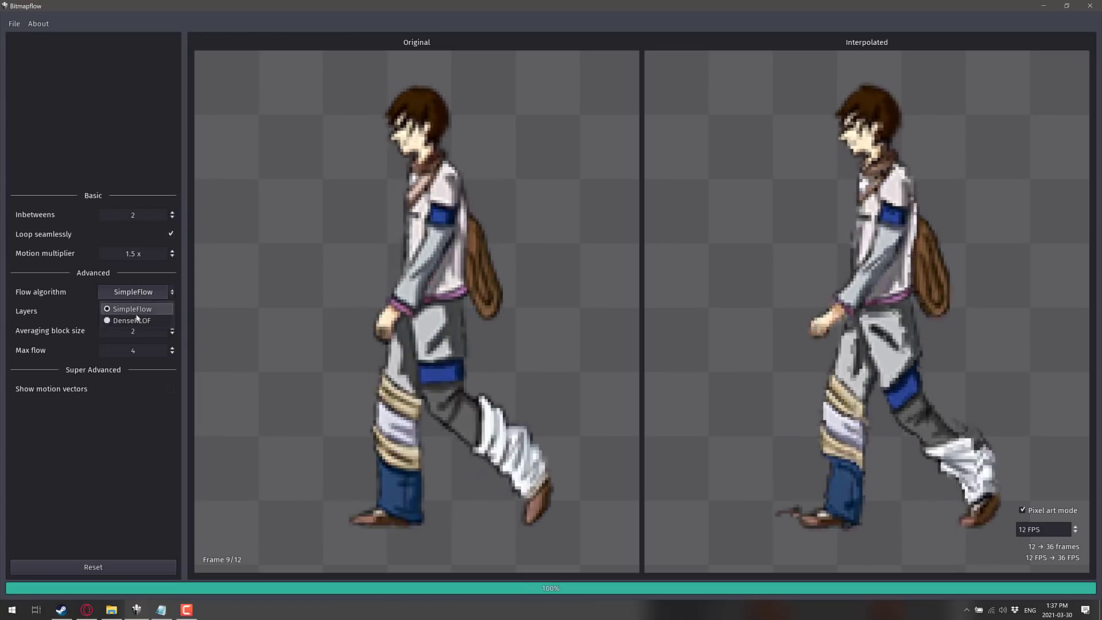
left_click(136, 321)
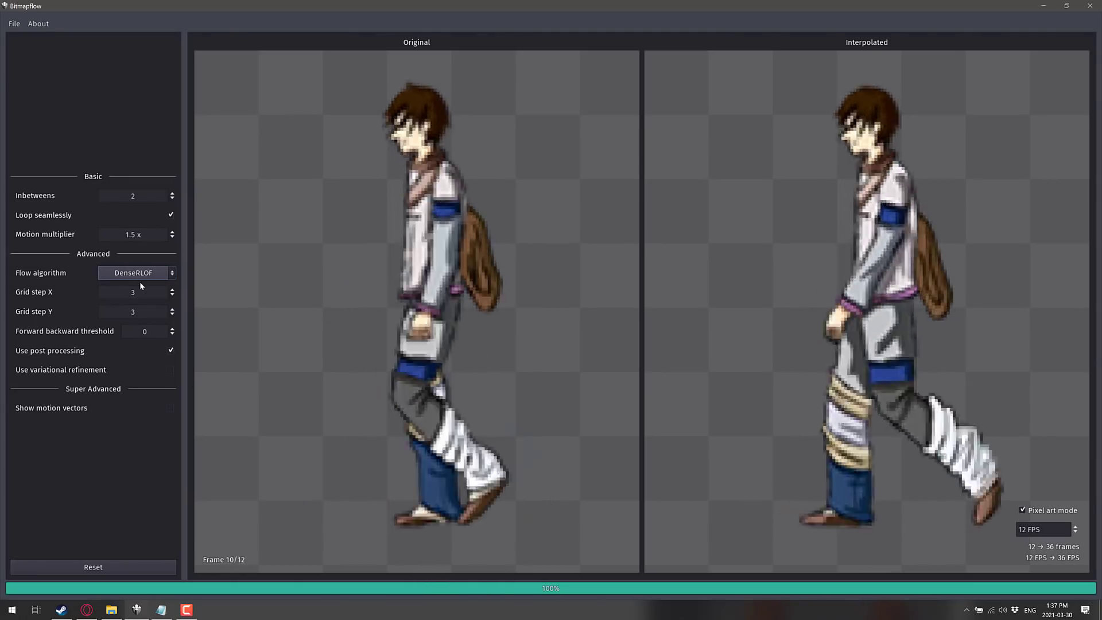
left_click(139, 275)
left_click(136, 291)
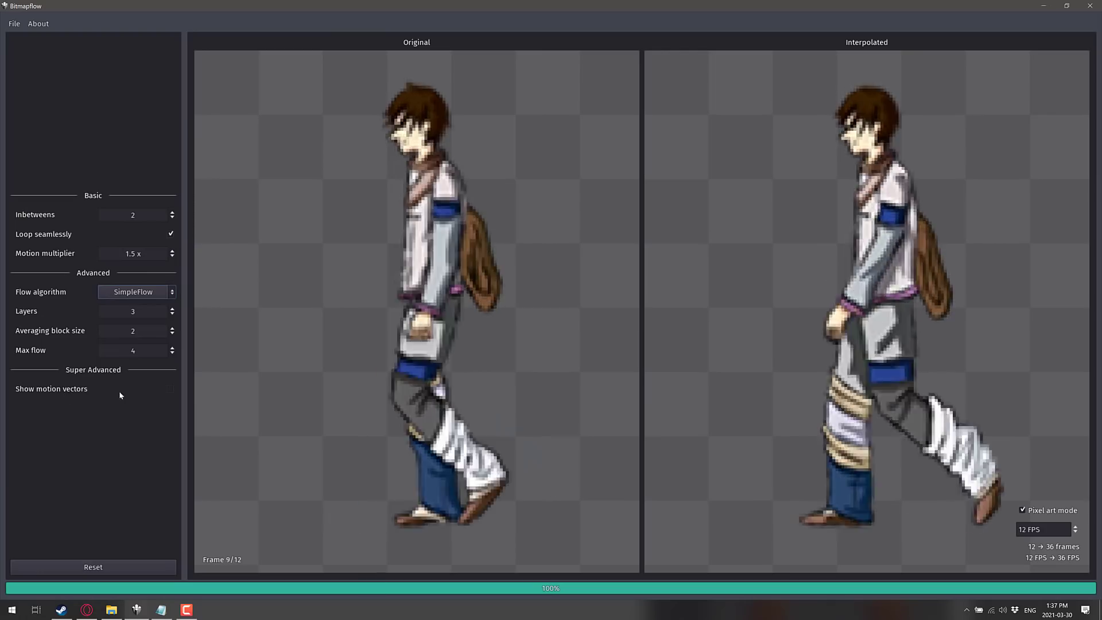
left_click(170, 390)
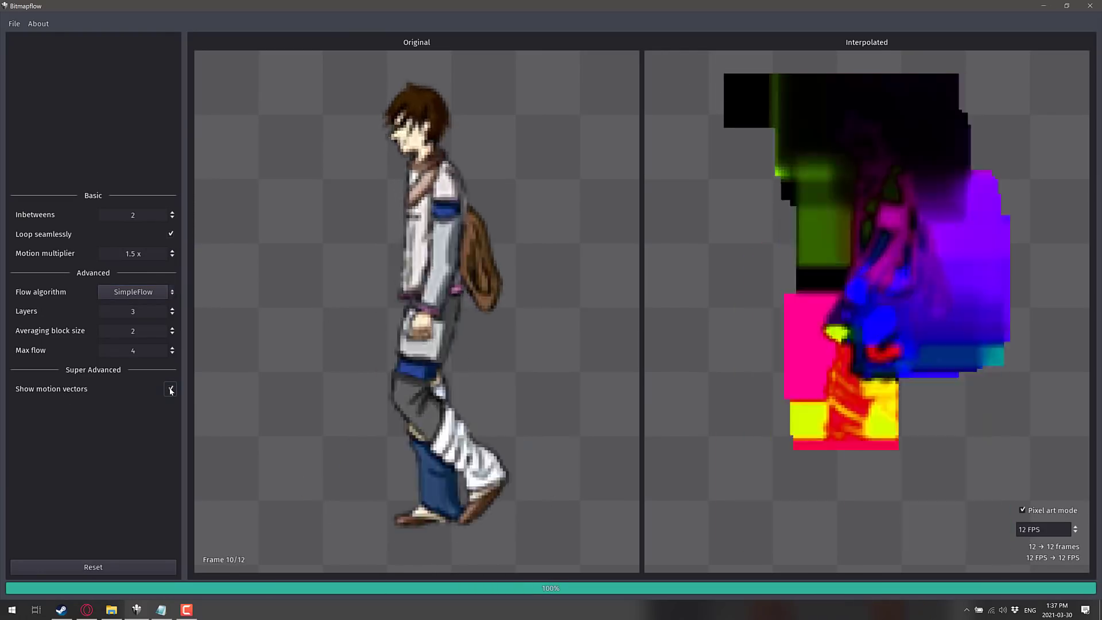
left_click(170, 390)
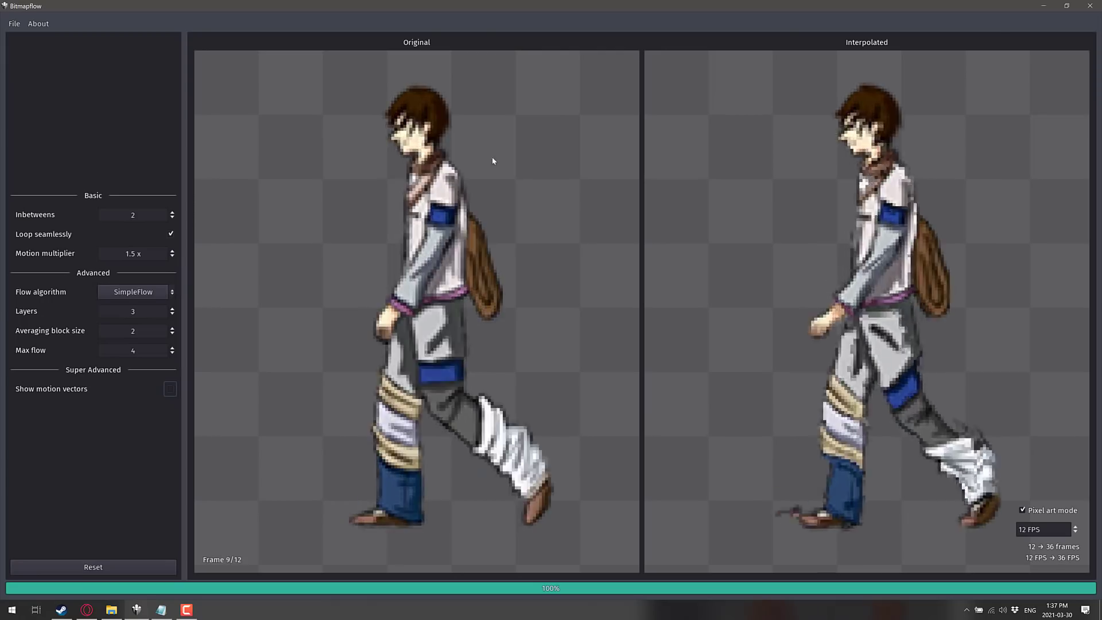
- Briefly view the original pGGbv.png sheet from the Desktop folder, then close the viewer
key("alt+Tab")
left_click(504, 291)
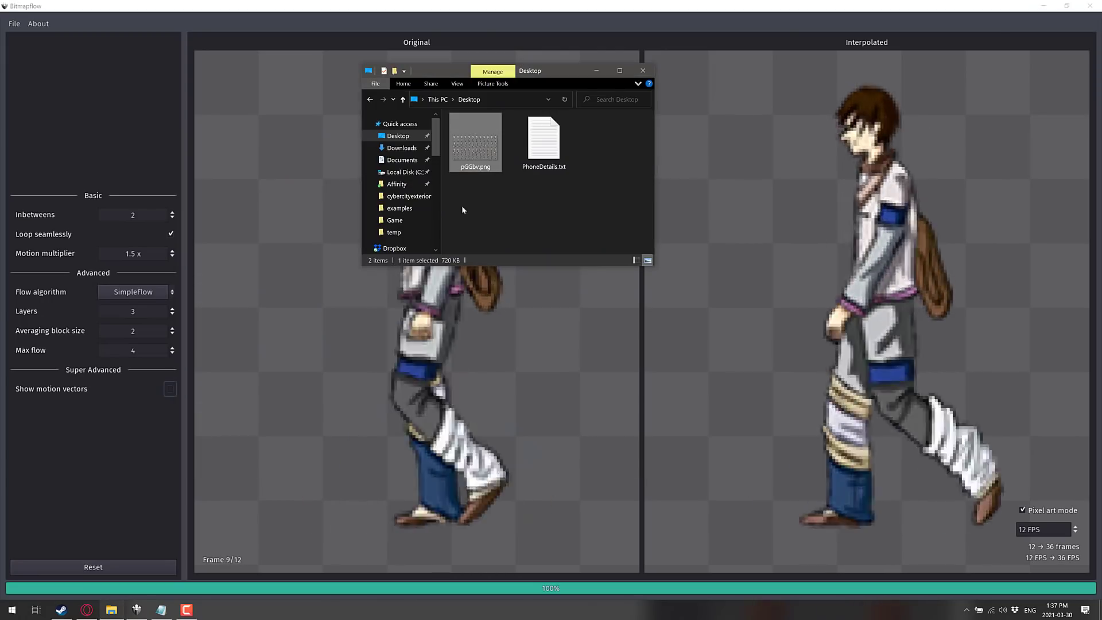
double_click(474, 142)
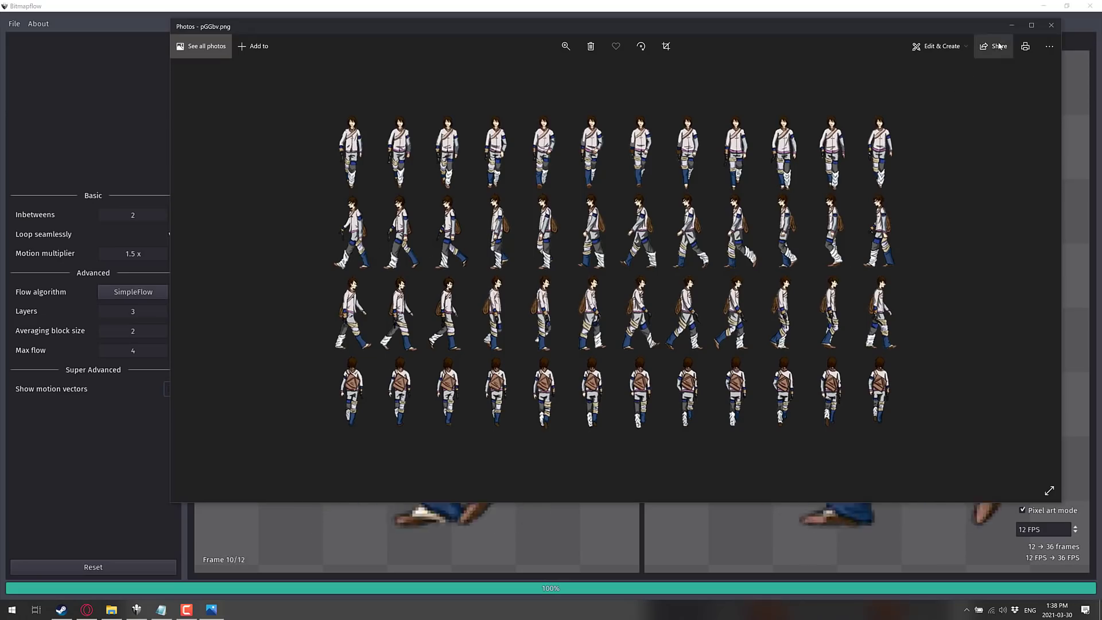
left_click(1051, 26)
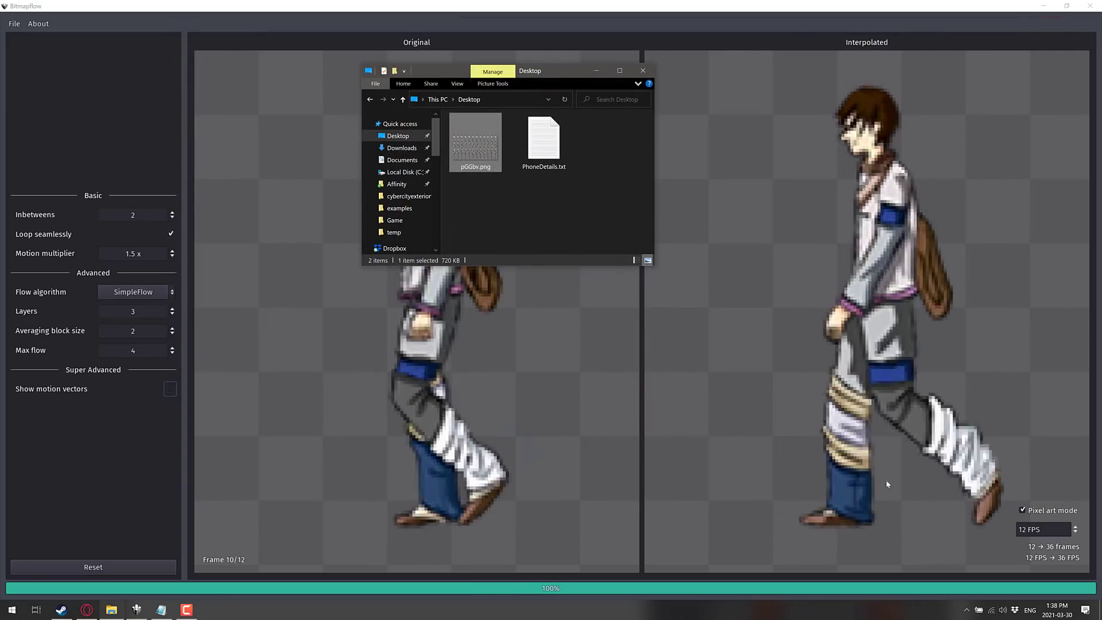
- Raise Inbetweens to 4 for 60 output frames
left_click(115, 216)
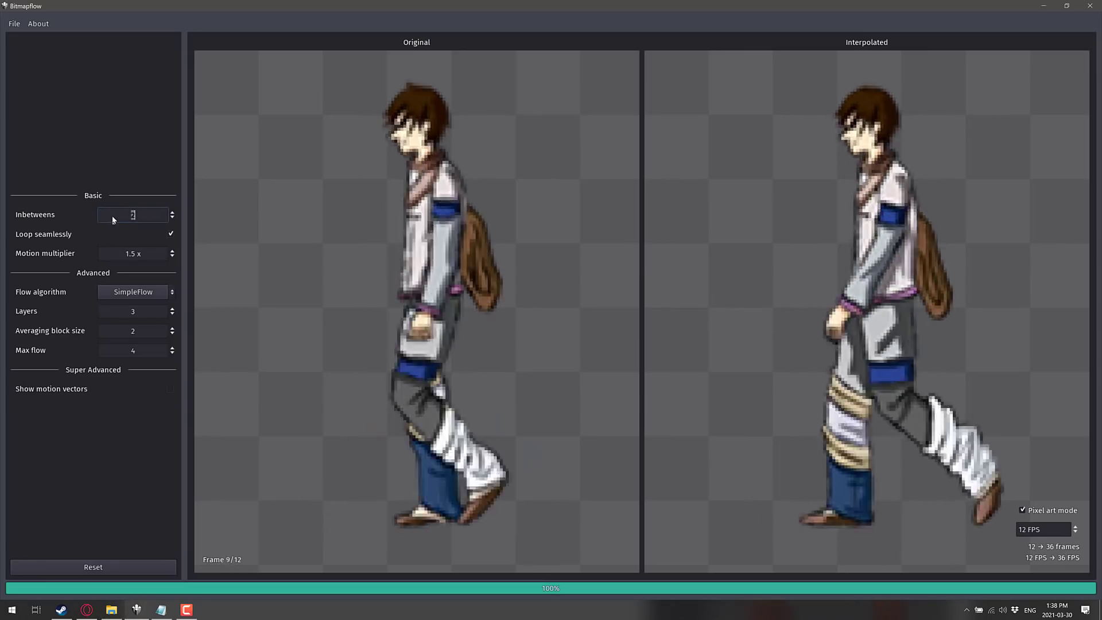
type("4")
key("Tab")
- Export the spritesheet as pGGbv60FPS.png at 10 frames per row
left_click(13, 23)
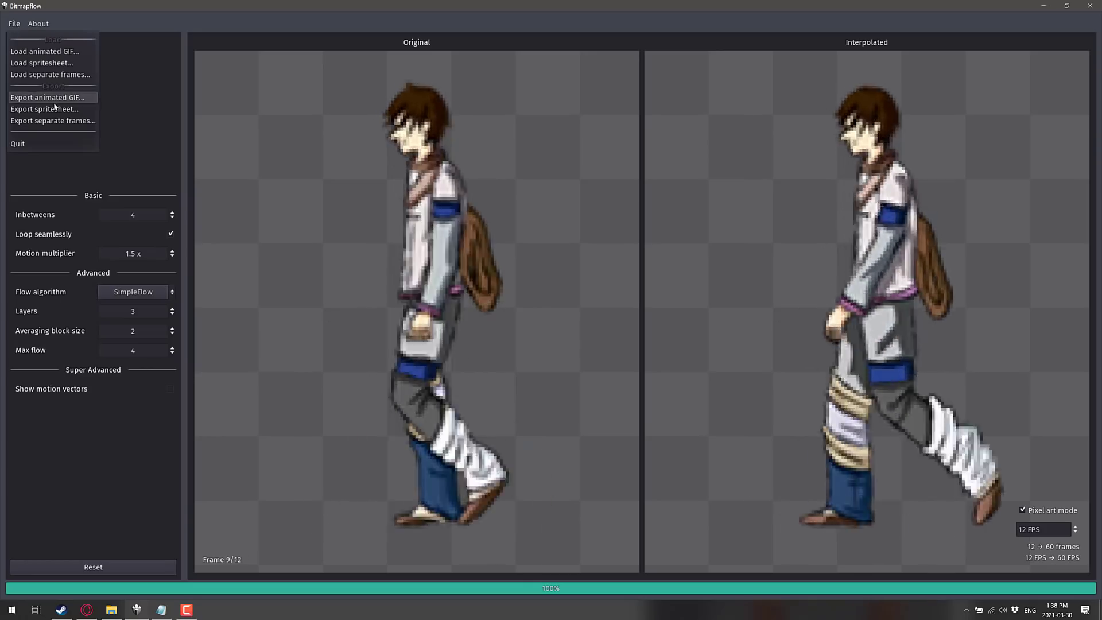
left_click(56, 110)
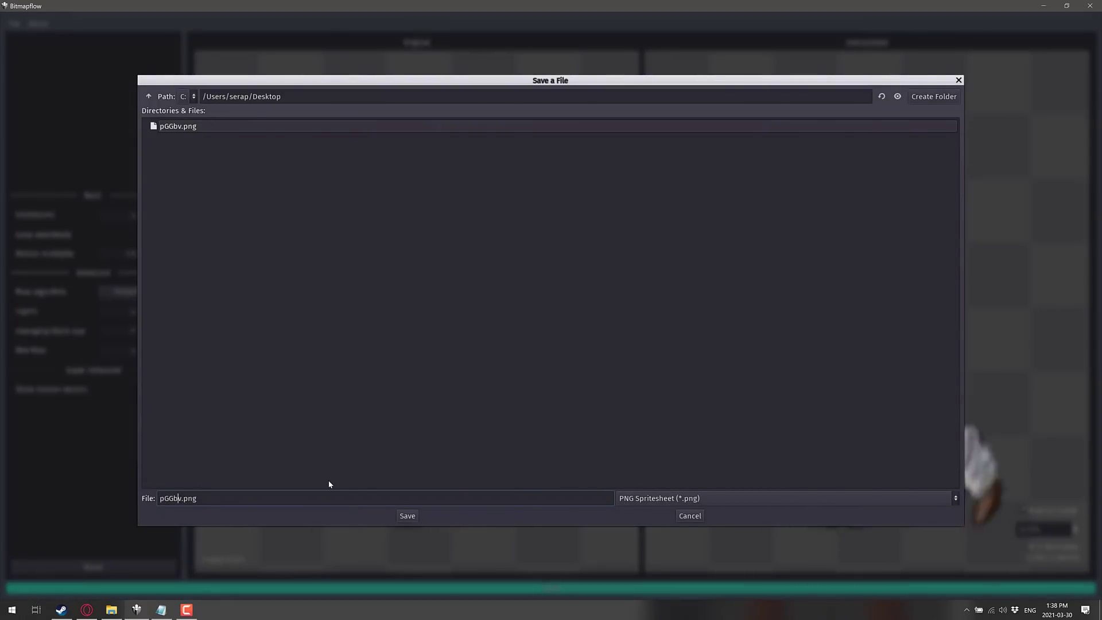
type("60FPS")
key("Return")
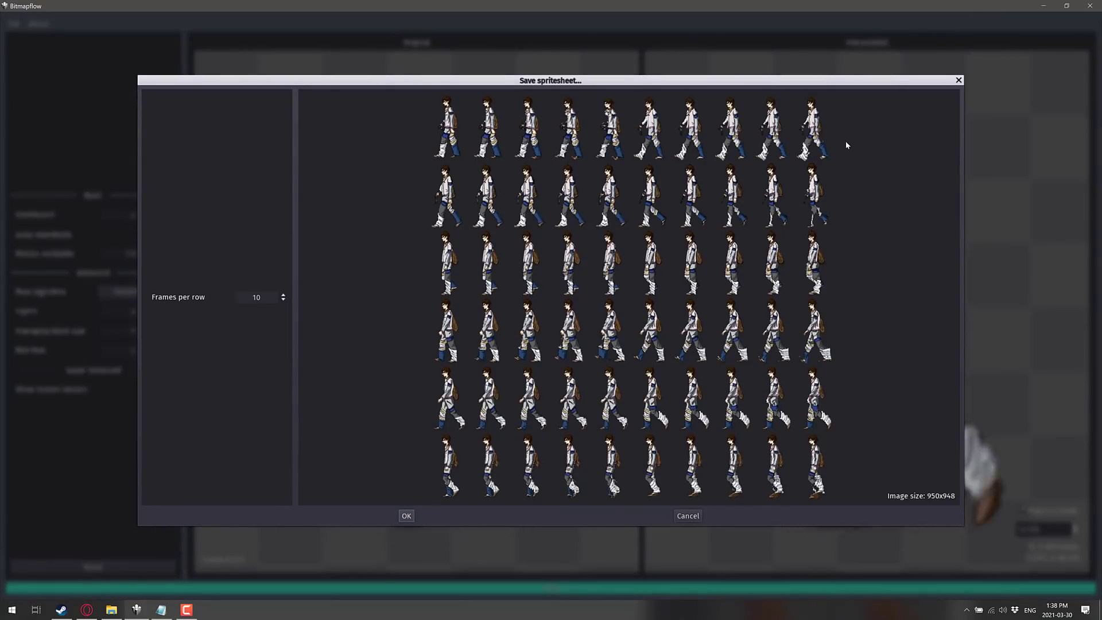
left_click(407, 515)
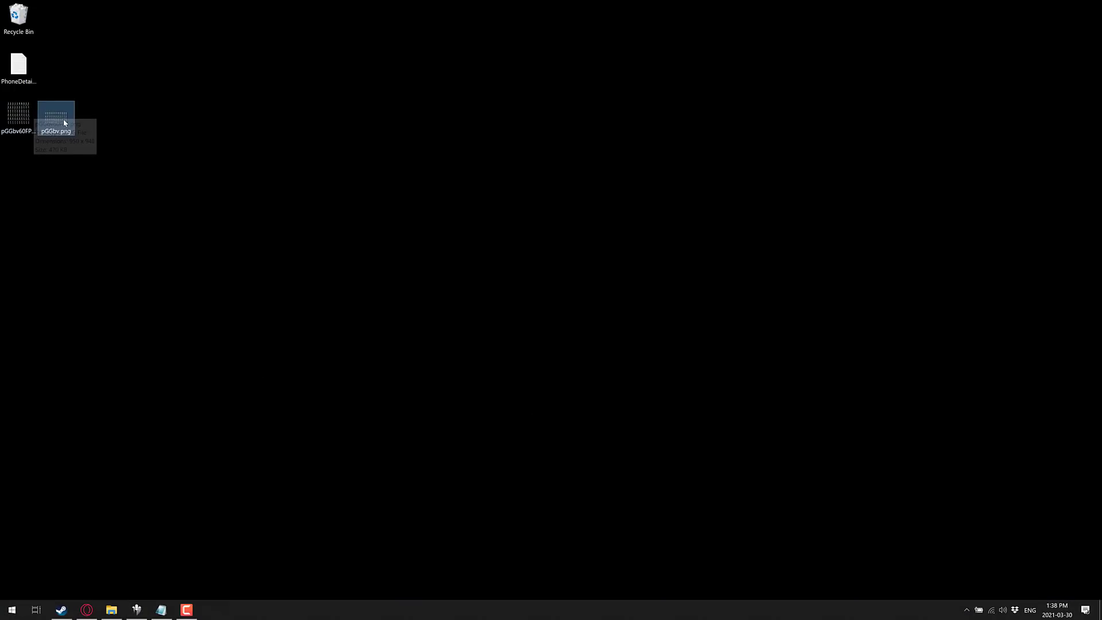
- Inspect pGGbv60FPS.png in Photos against pGGbv.png, zooming and panning over the frames
double_click(24, 119)
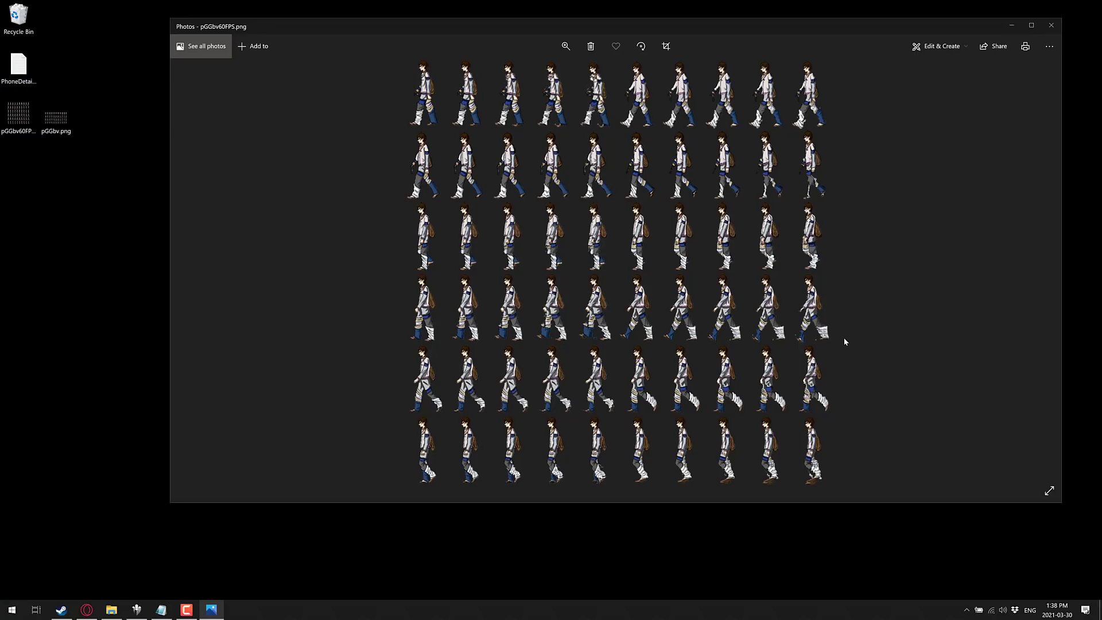
key("Right")
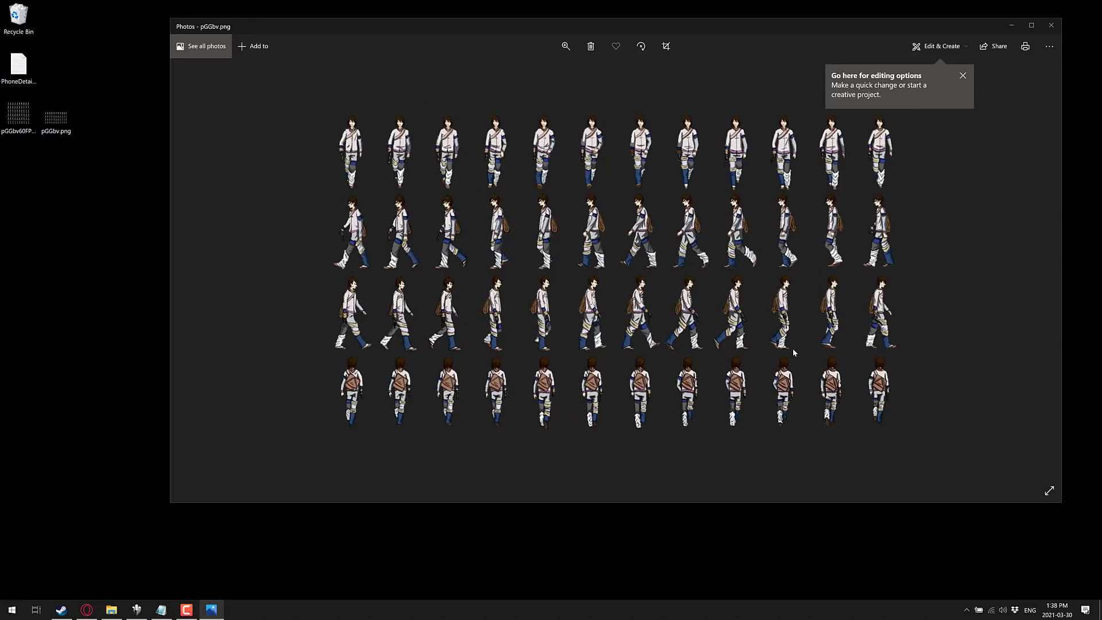
key("Left")
scroll(765, 344, "up", 2)
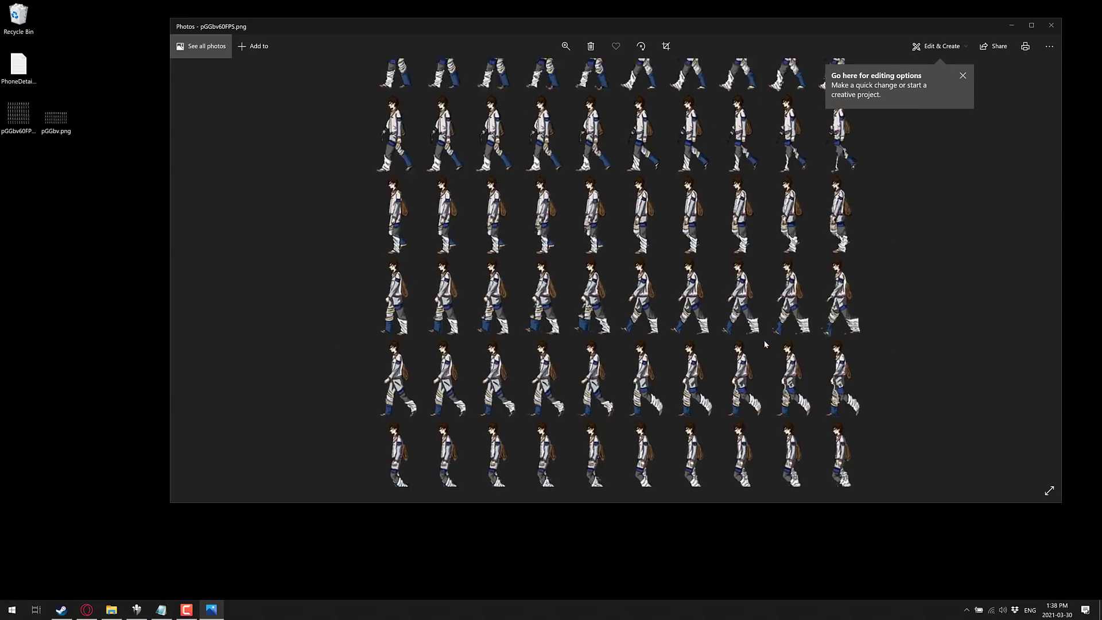
scroll(764, 340, "up", 2)
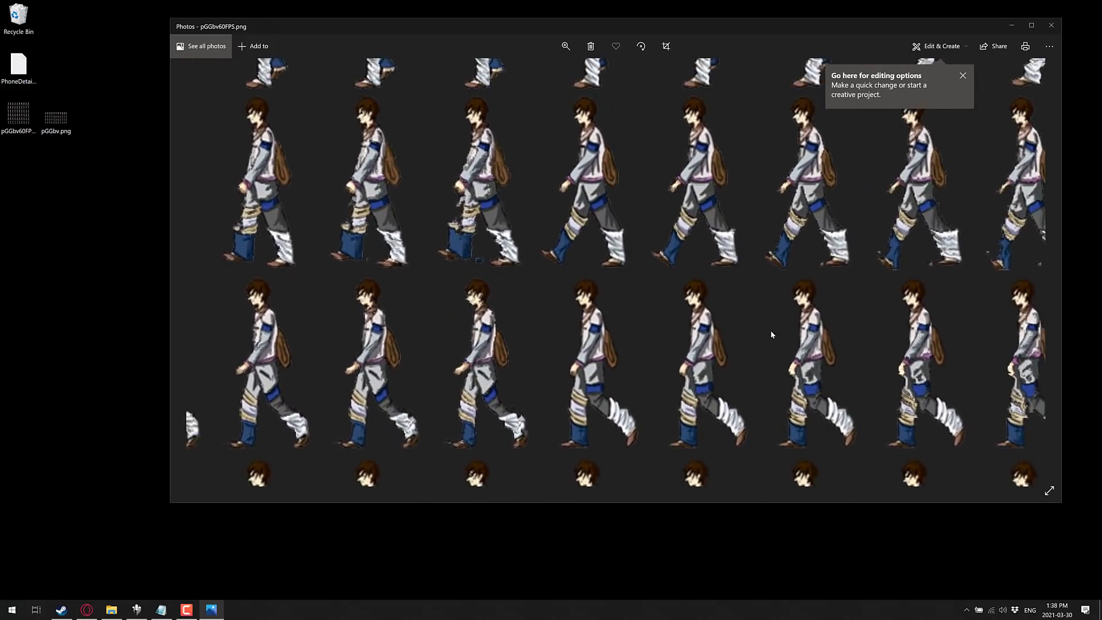
left_click_drag(609, 348, 685, 365)
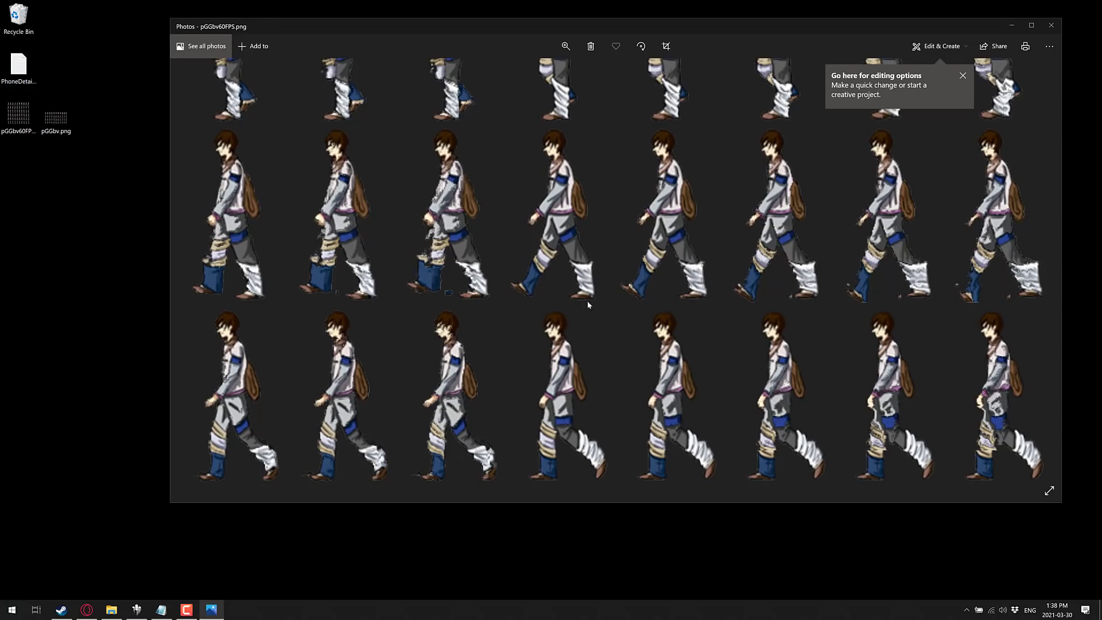
left_click_drag(437, 291, 902, 391)
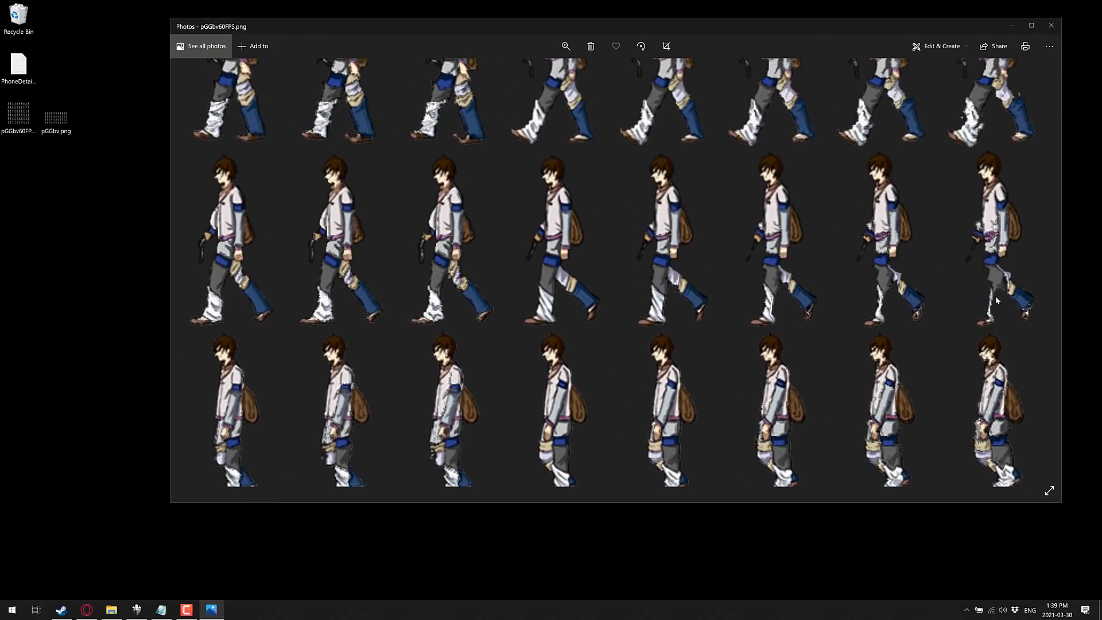
left_click_drag(997, 300, 679, 329)
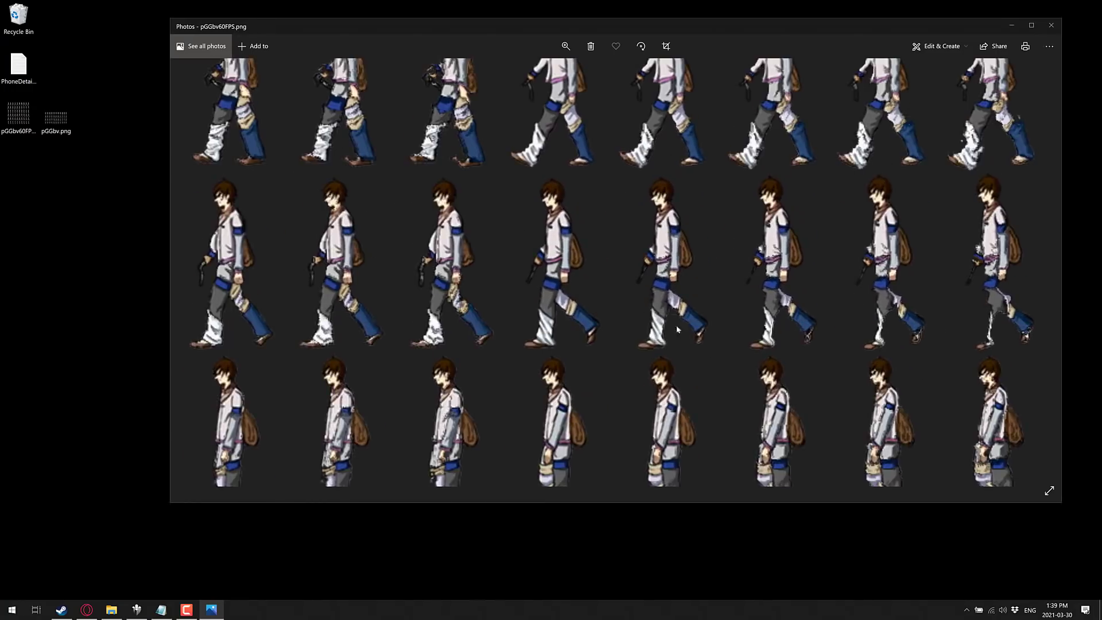
scroll(674, 332, "down", 5)
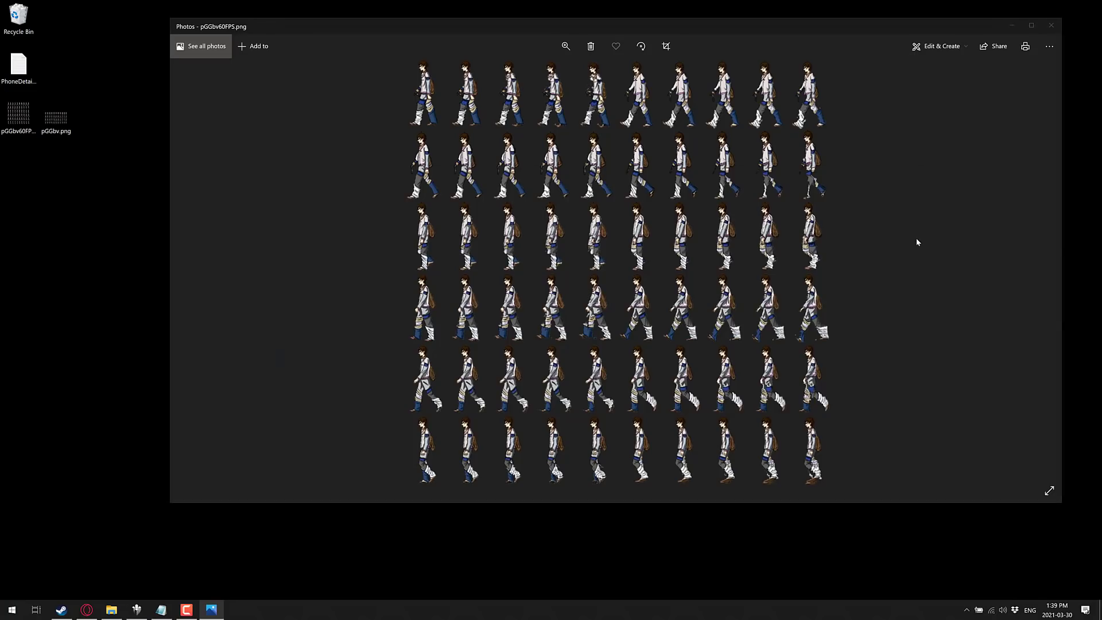
key("alt+Tab")
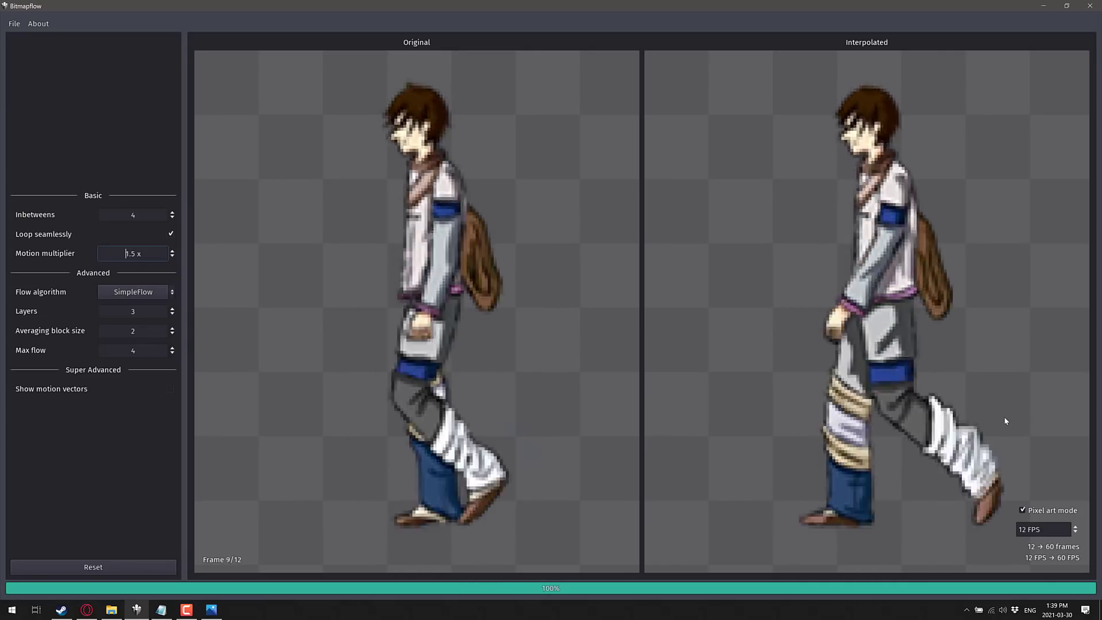
left_click(151, 291)
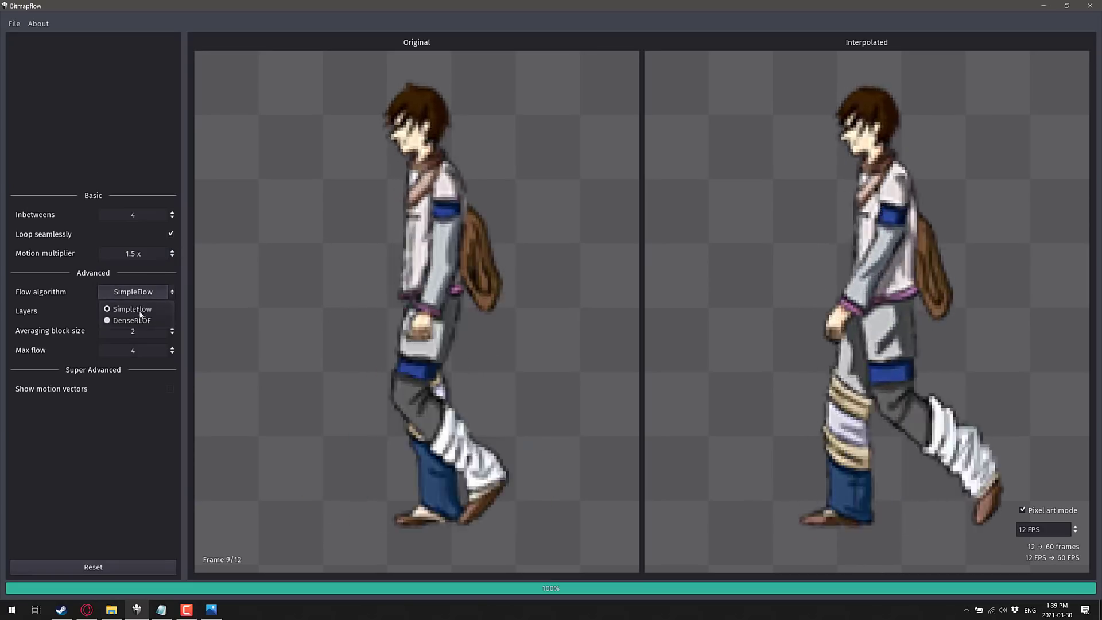
left_click(132, 320)
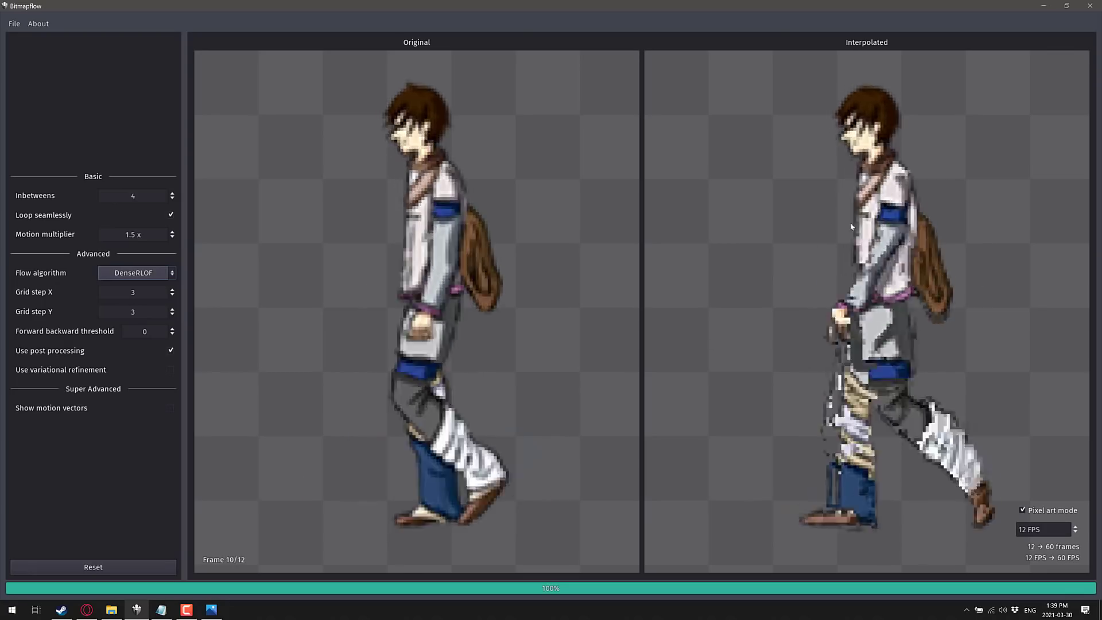
left_click(156, 273)
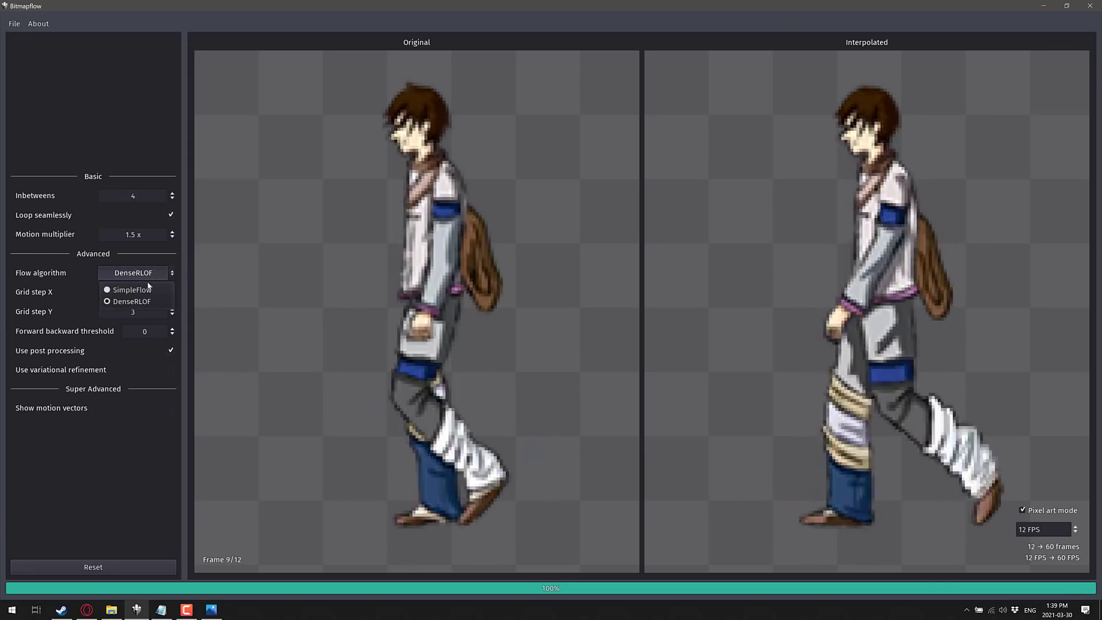
left_click(144, 297)
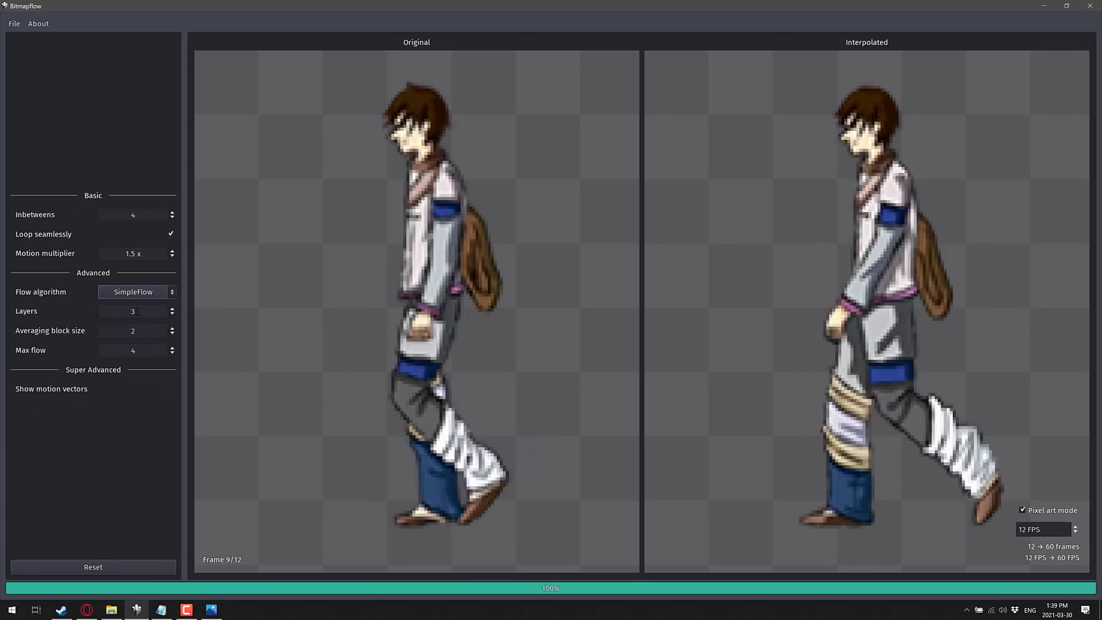
- Set averaging block size to 2, with Layers tried at 2 and returned to 3
left_click(134, 311)
key("BackSpace")
type("2")
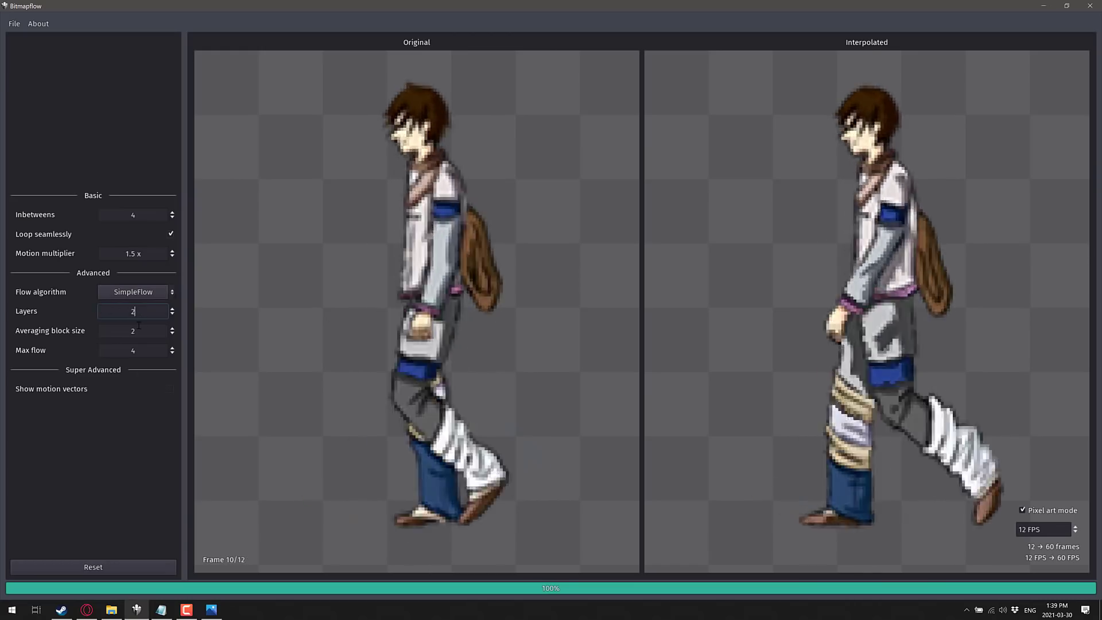
left_click(137, 331)
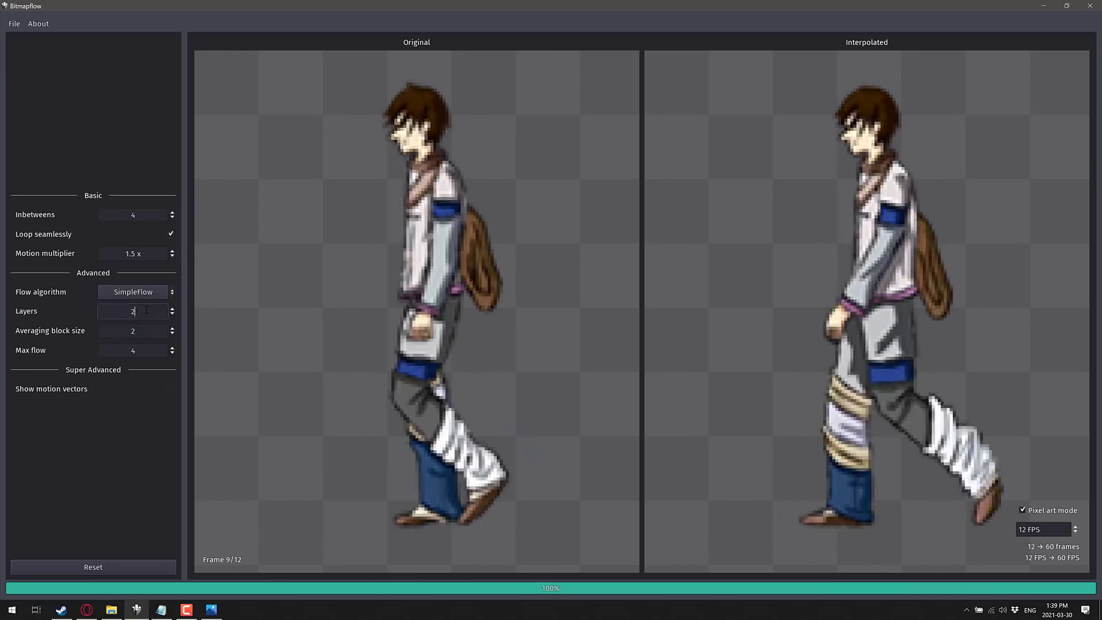
left_click(172, 308)
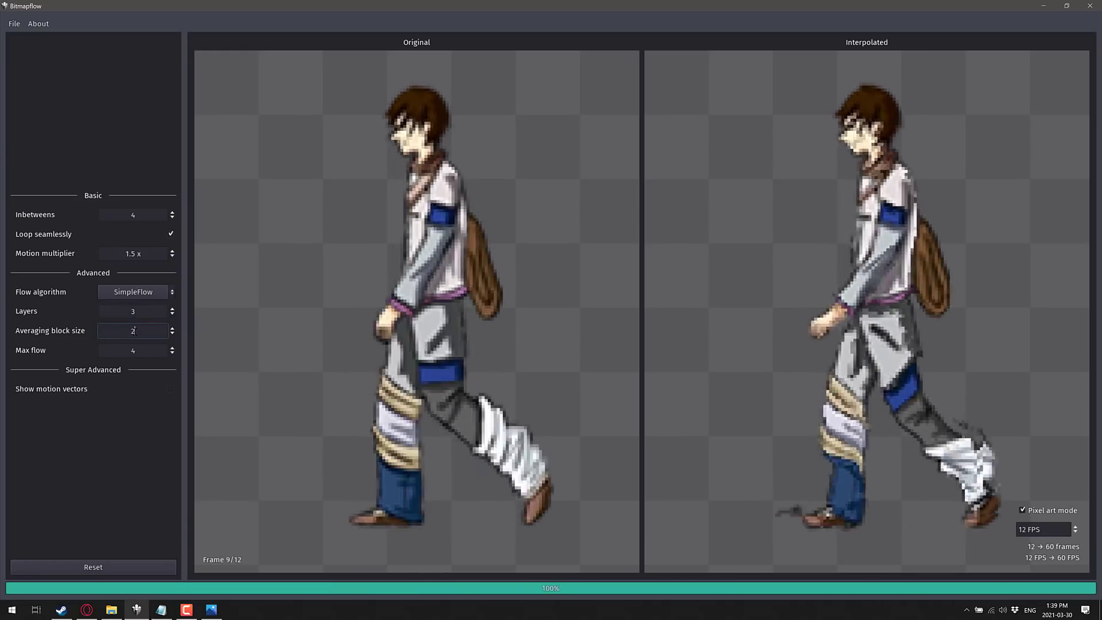
- Set Max flow to 12 and reprocess the walk
left_click(139, 353)
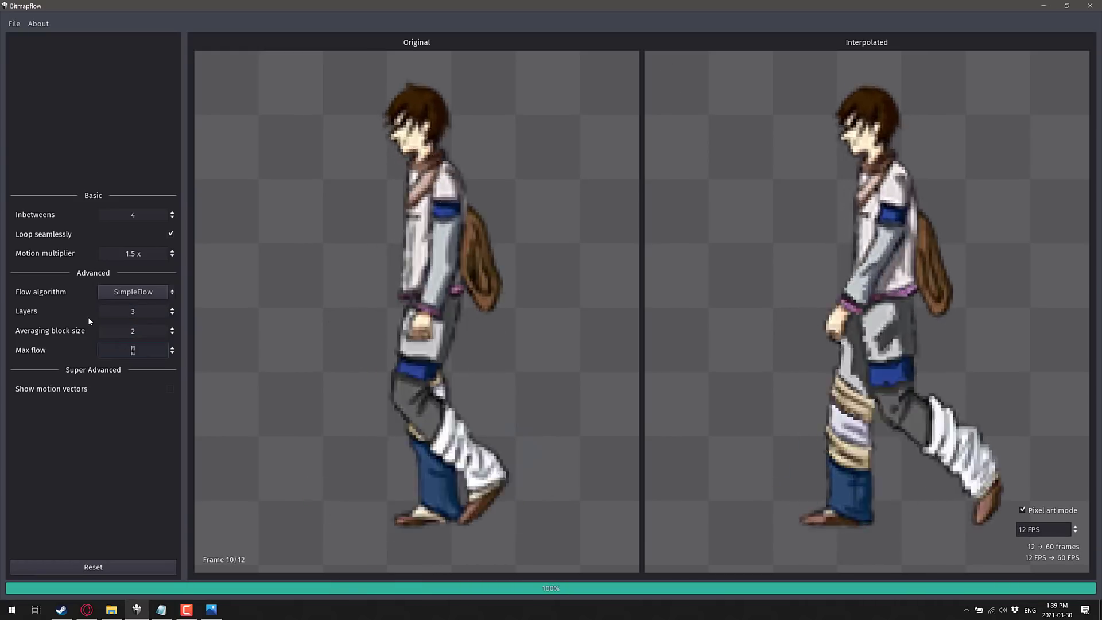
type("12")
left_click(127, 332)
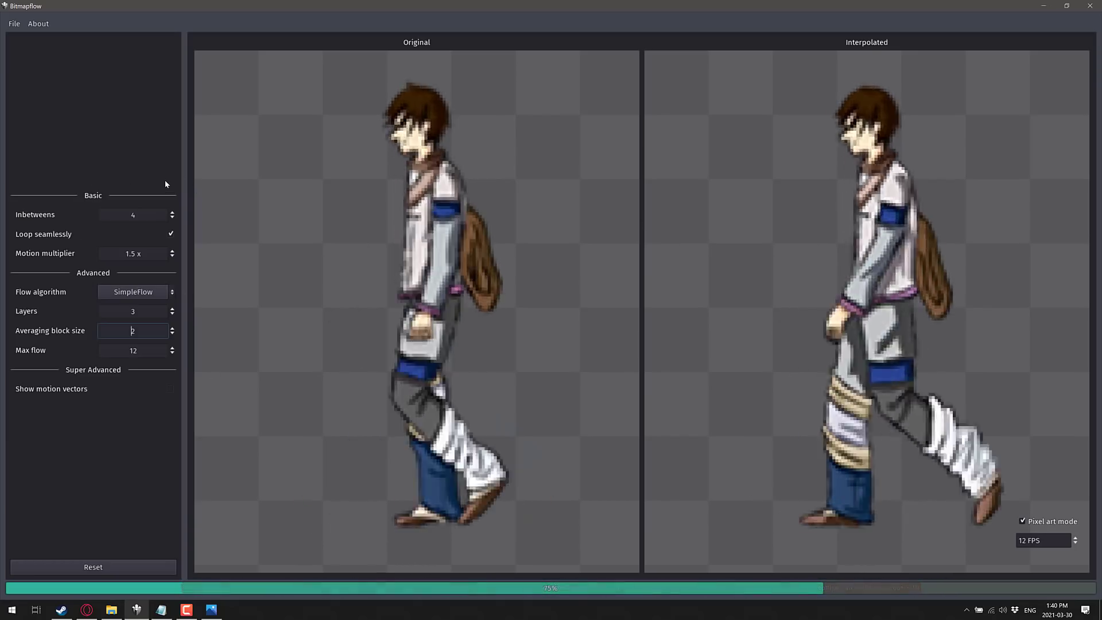
- Export the walk cycle as the animated GIF NoisyGif.gif, then open it from the desktop to preview it
left_click(16, 23)
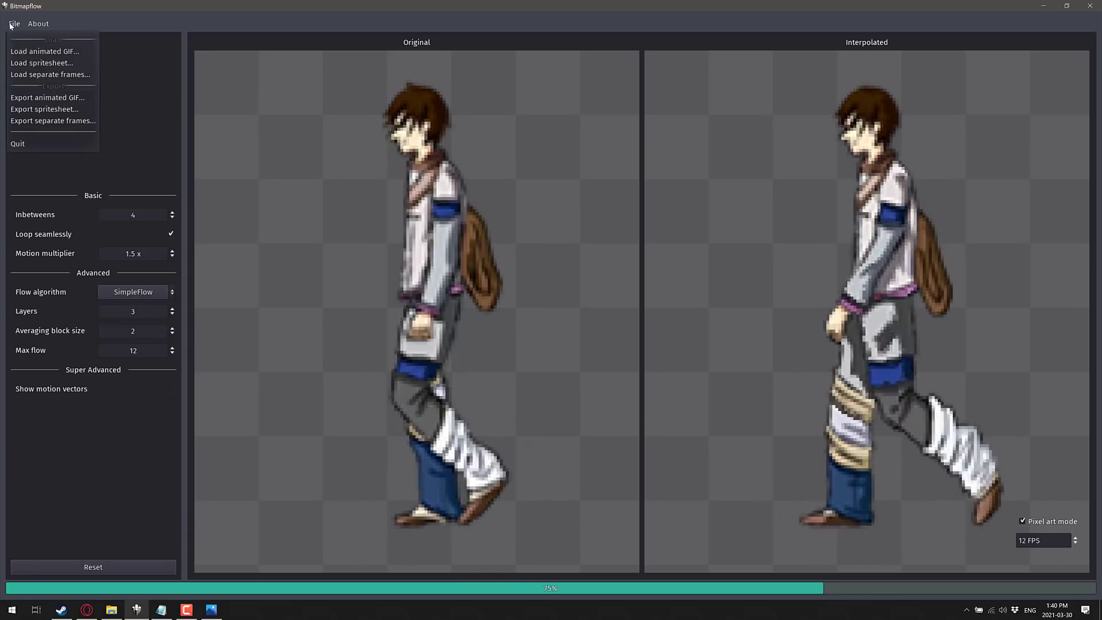
left_click(43, 98)
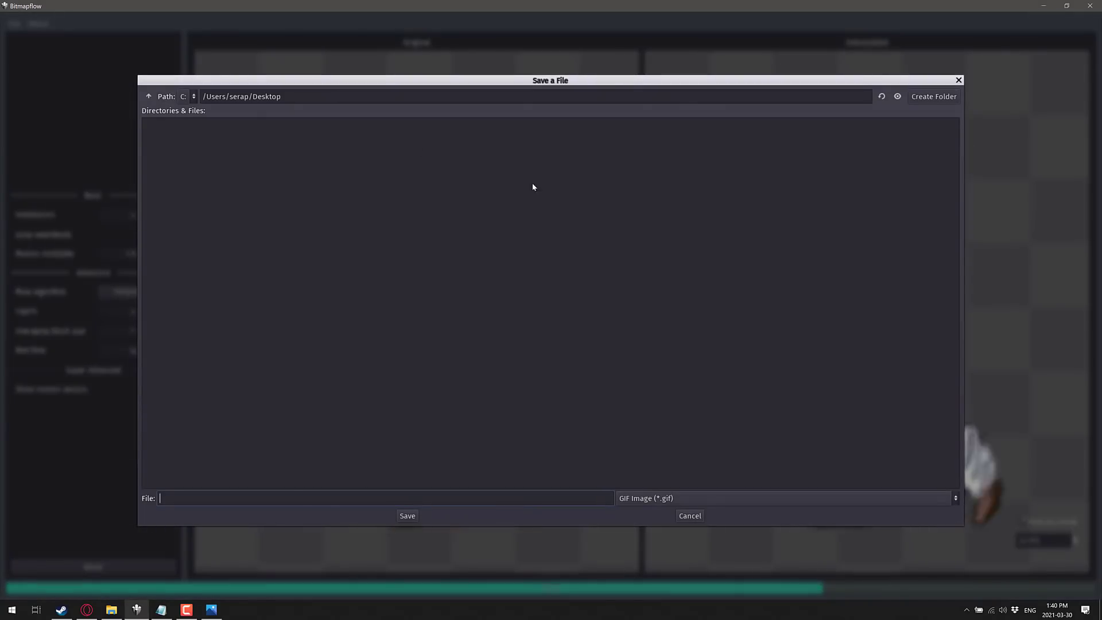
type("NoisyGif")
key("Return")
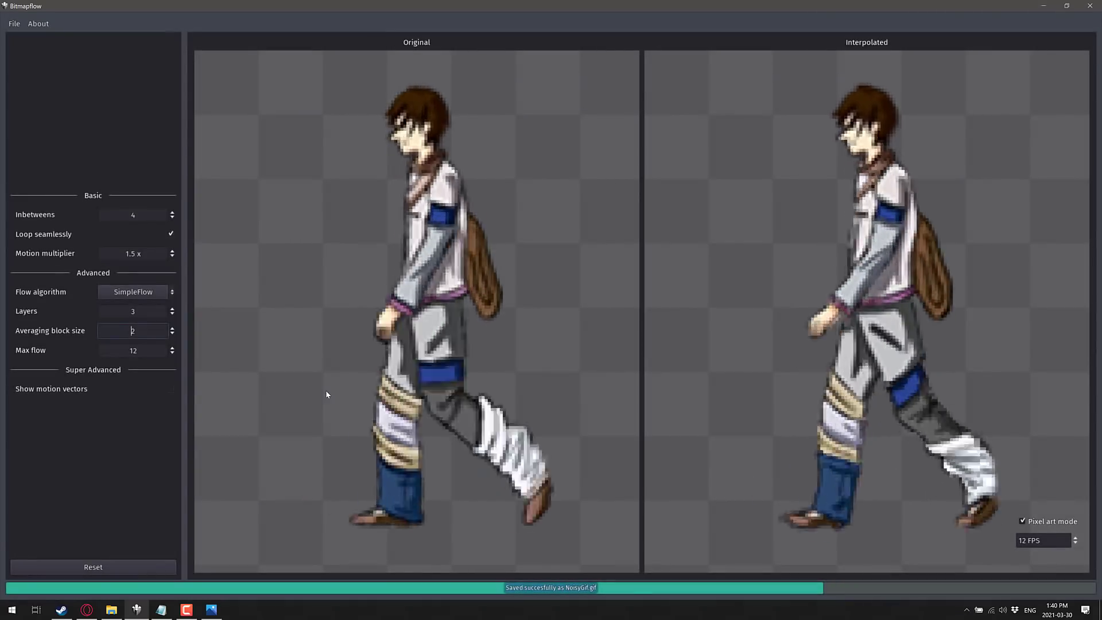
key("super+d")
double_click(19, 168)
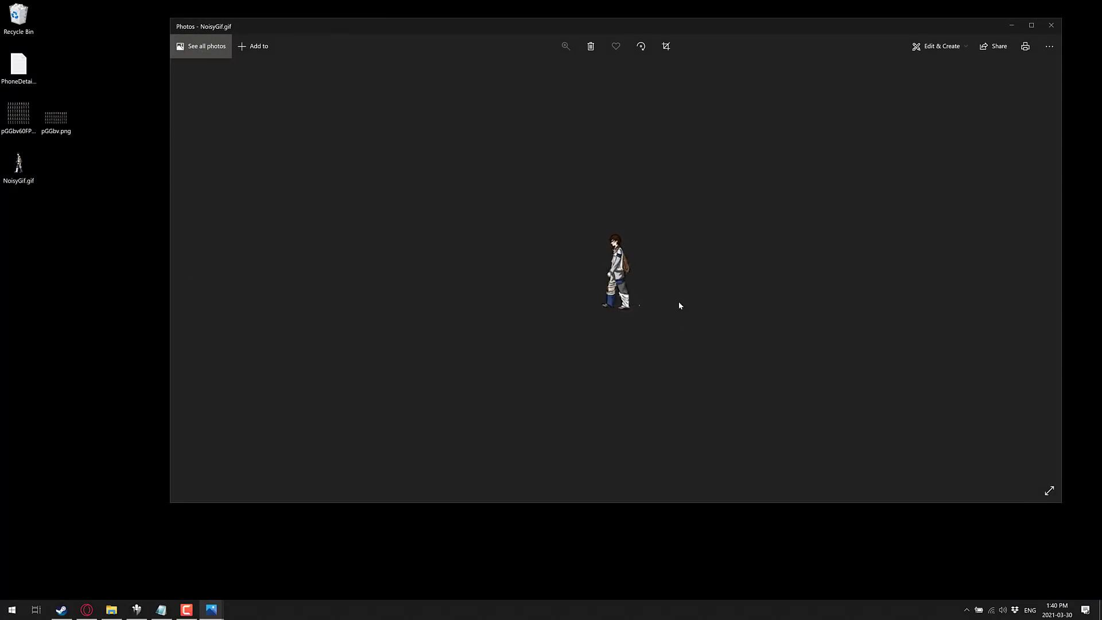
key("Right")
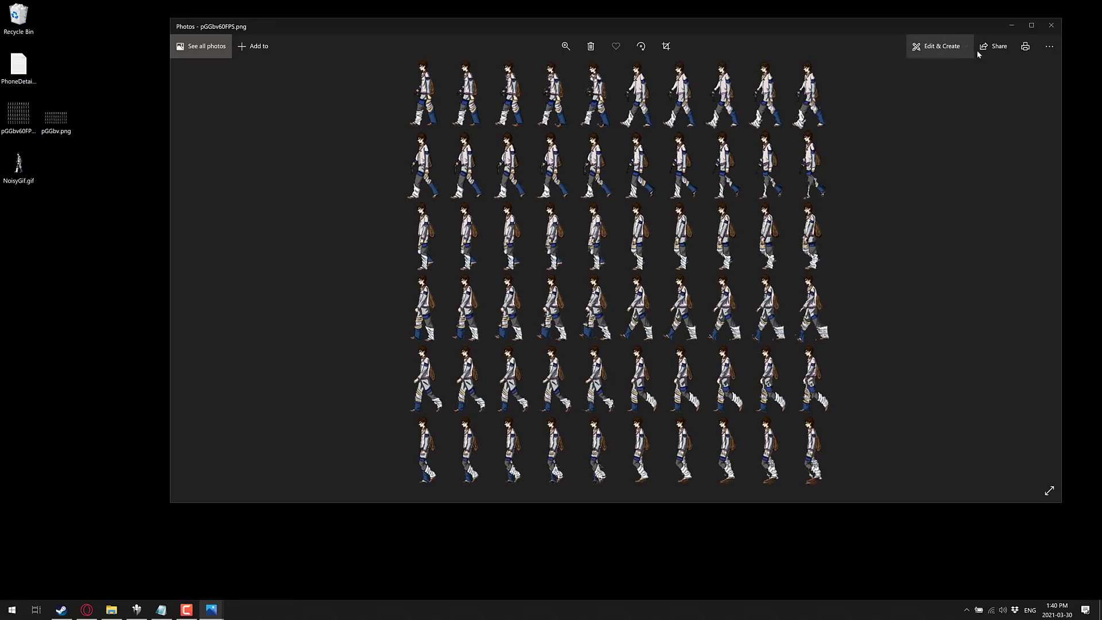
left_click(1060, 25)
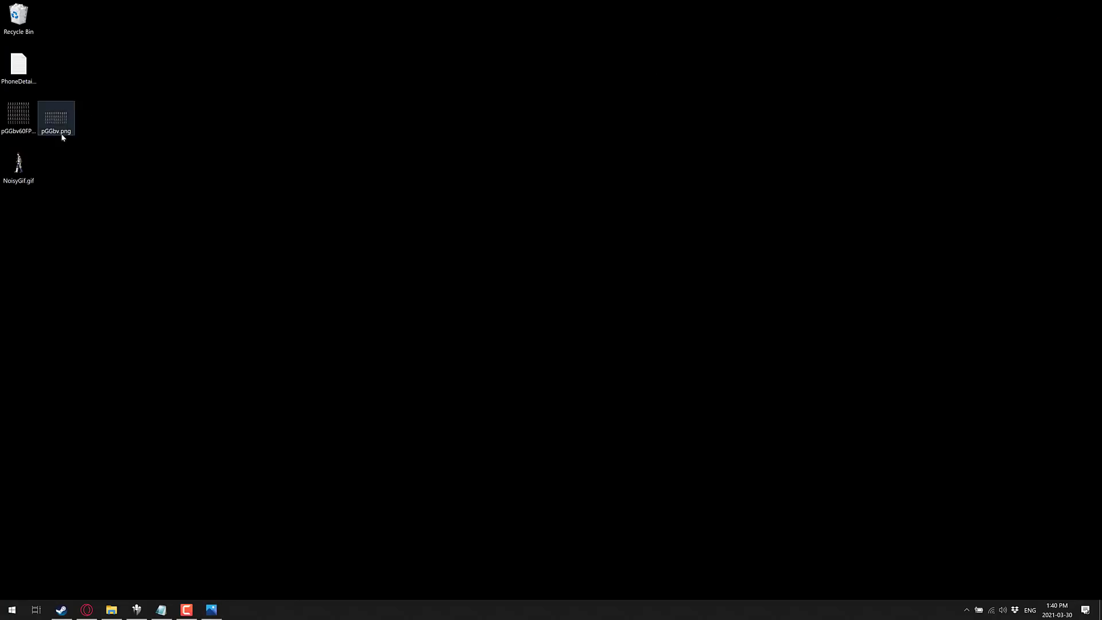
double_click(26, 166)
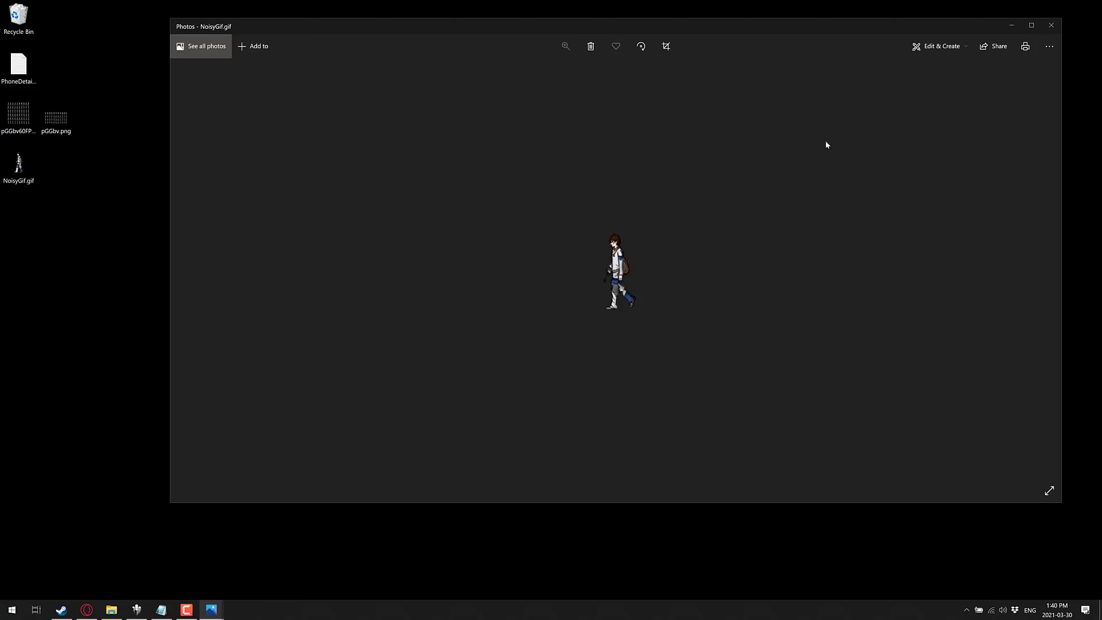
left_click(1051, 26)
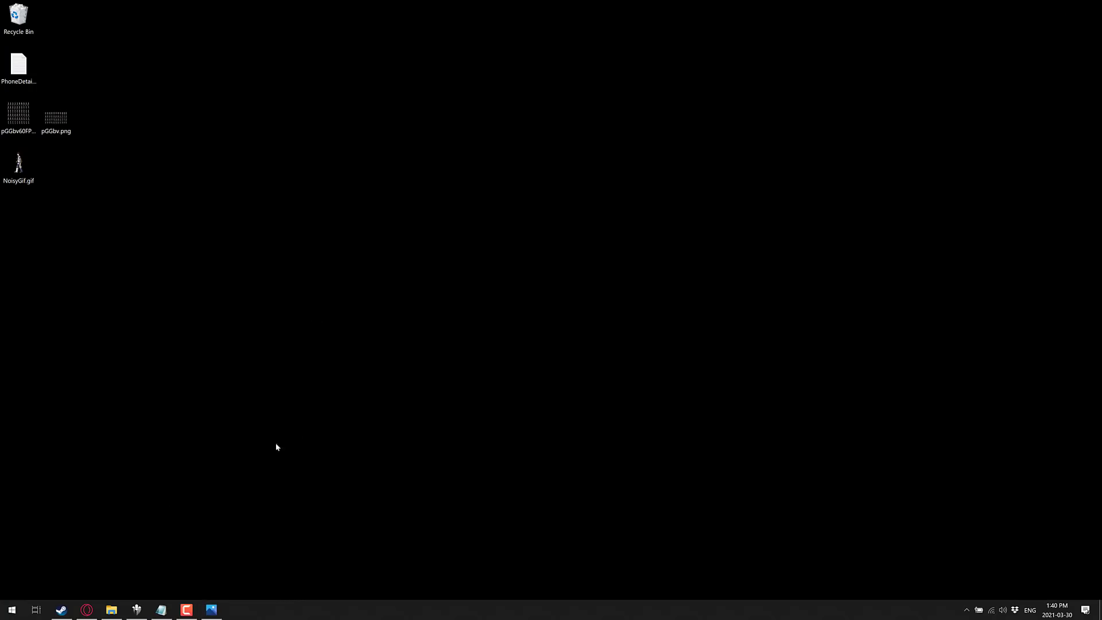
- Read the Bitmapflow itch.io page's Usage, Basic Parameters and Advanced Parameters sections
left_click(86, 610)
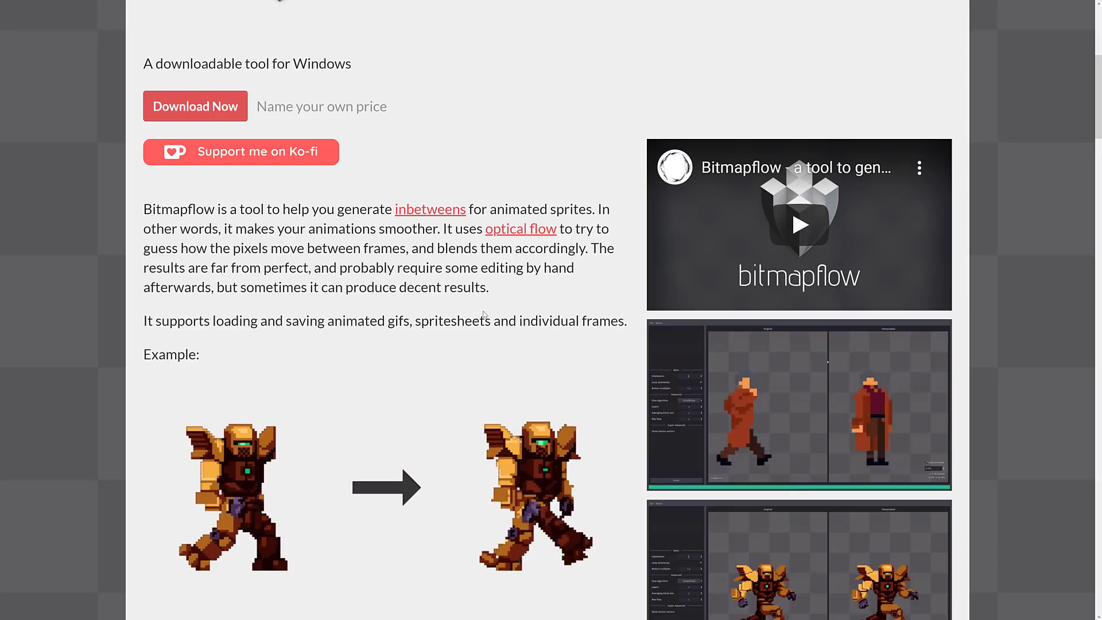
scroll(482, 321, "down", 5)
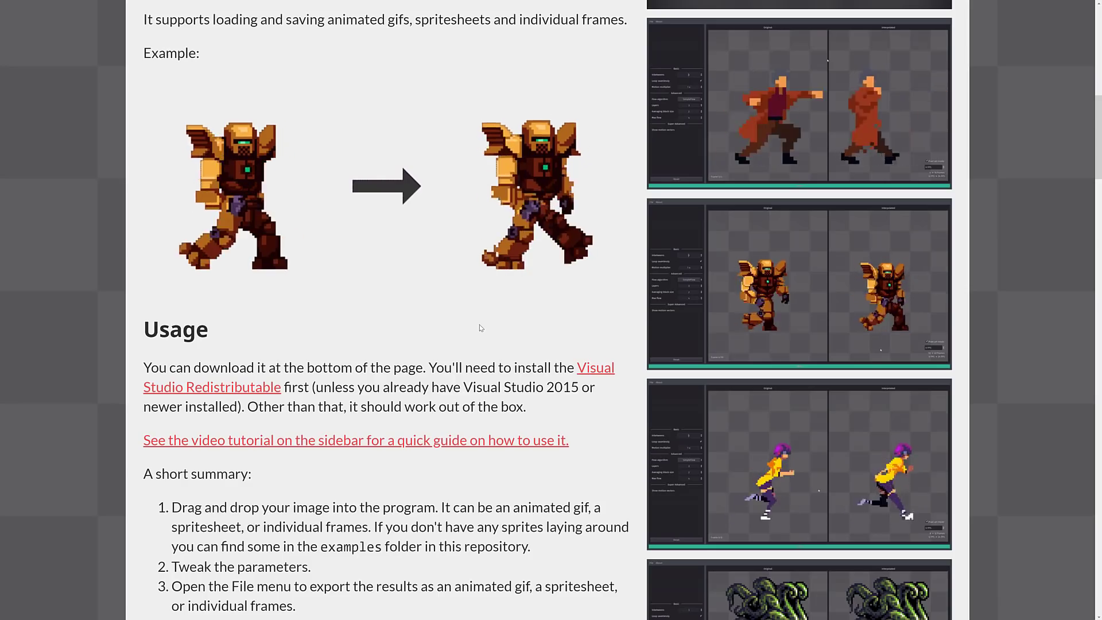
scroll(481, 328, "up", 4)
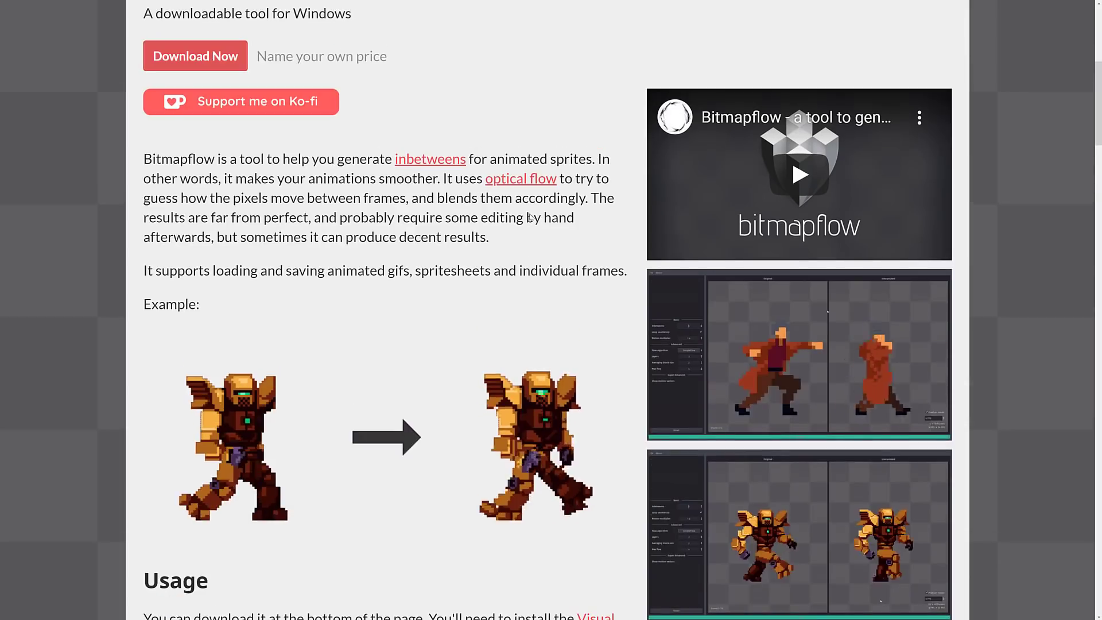
scroll(470, 188, "down", 3)
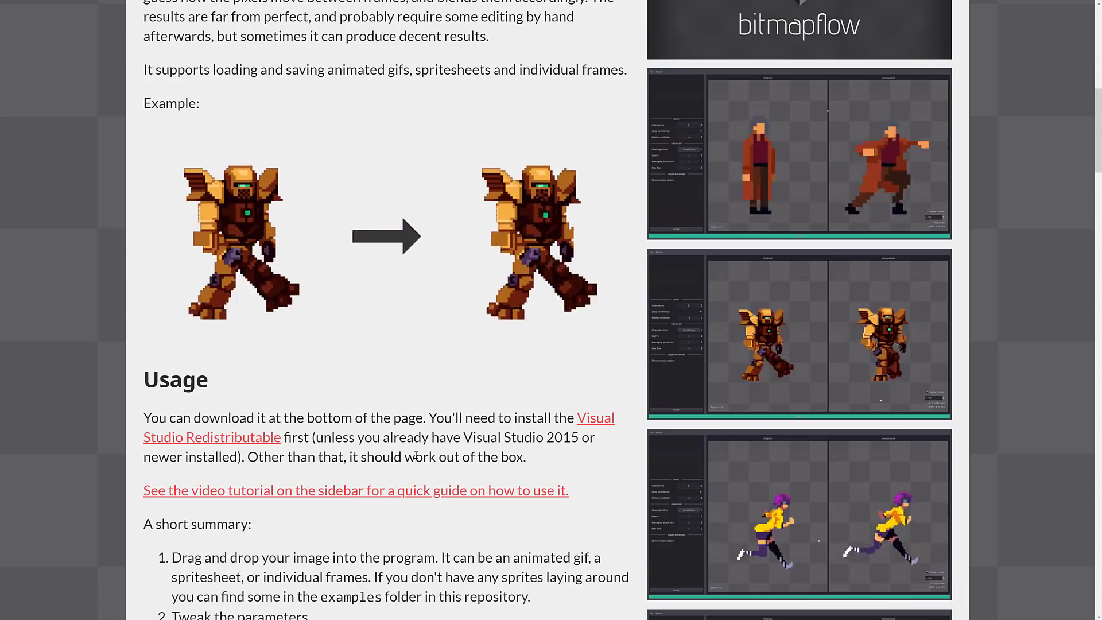
scroll(416, 457, "down", 8)
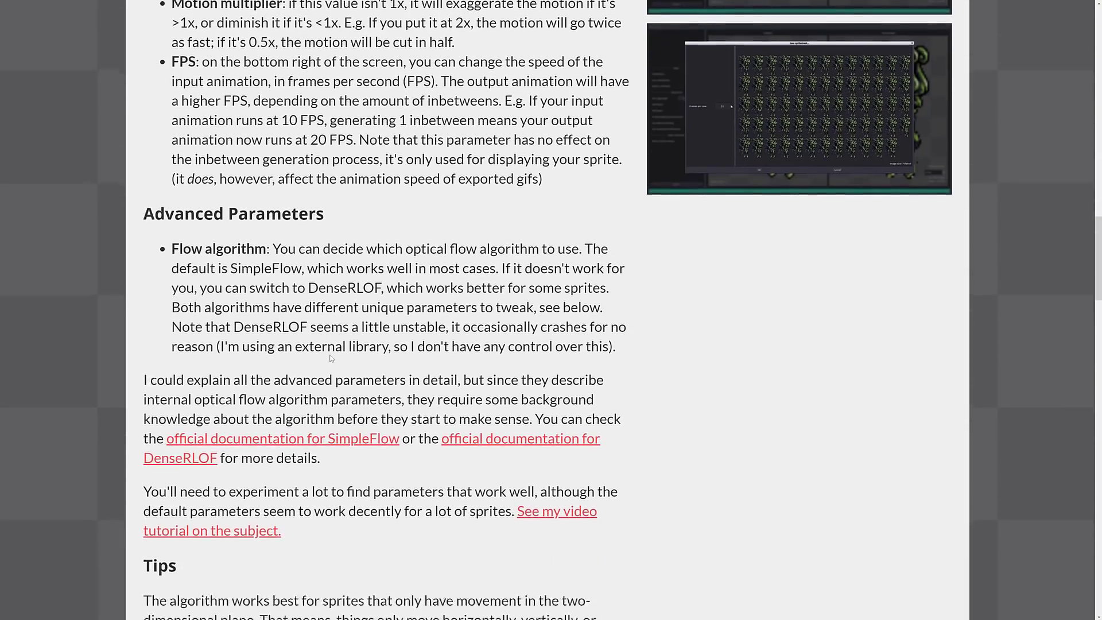
scroll(368, 379, "up", 5)
scroll(409, 386, "down", 4)
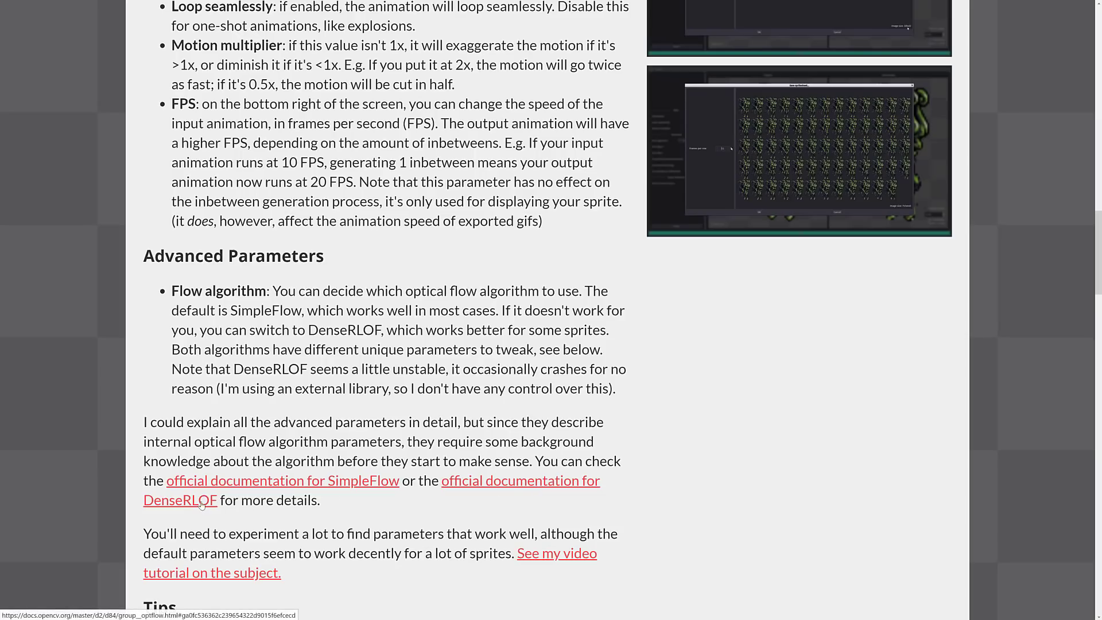
scroll(252, 494, "down", 1)
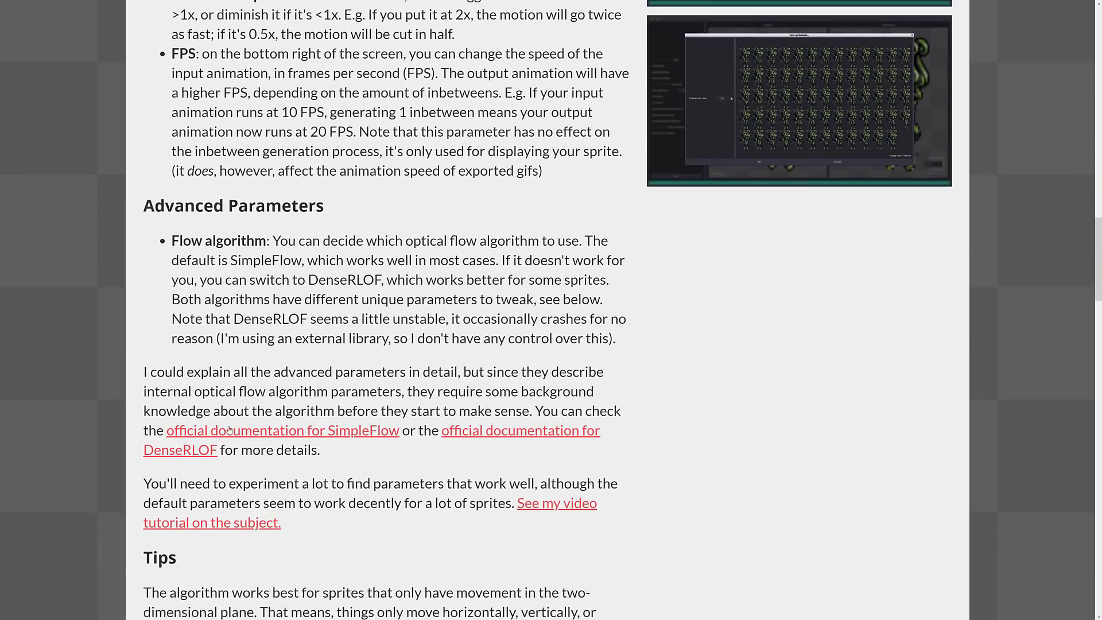
scroll(492, 456, "down", 2)
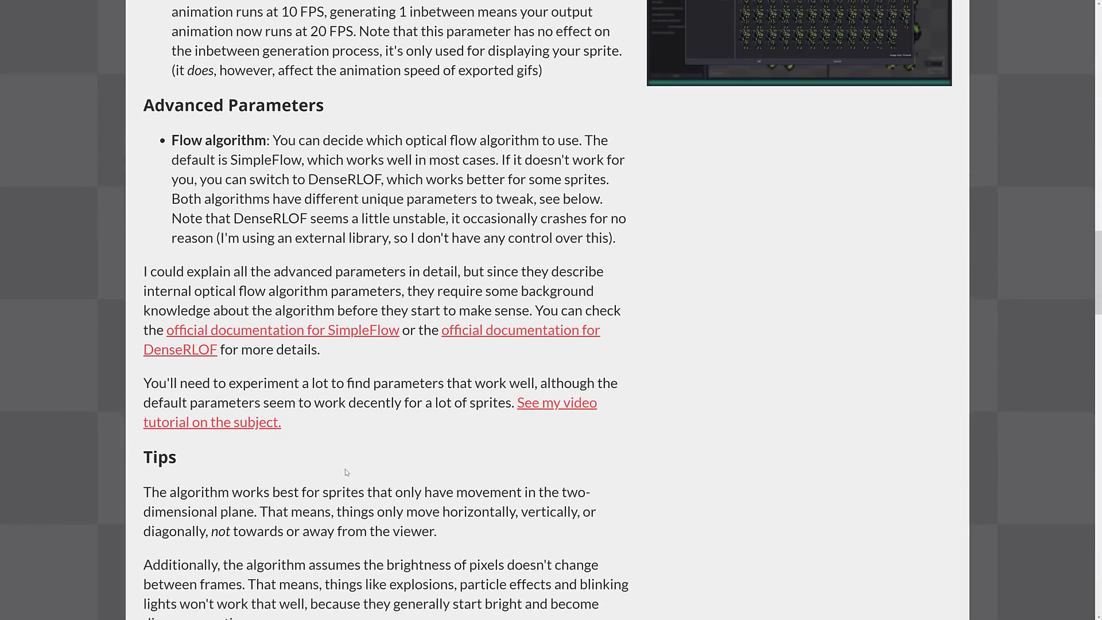
scroll(346, 472, "down", 4)
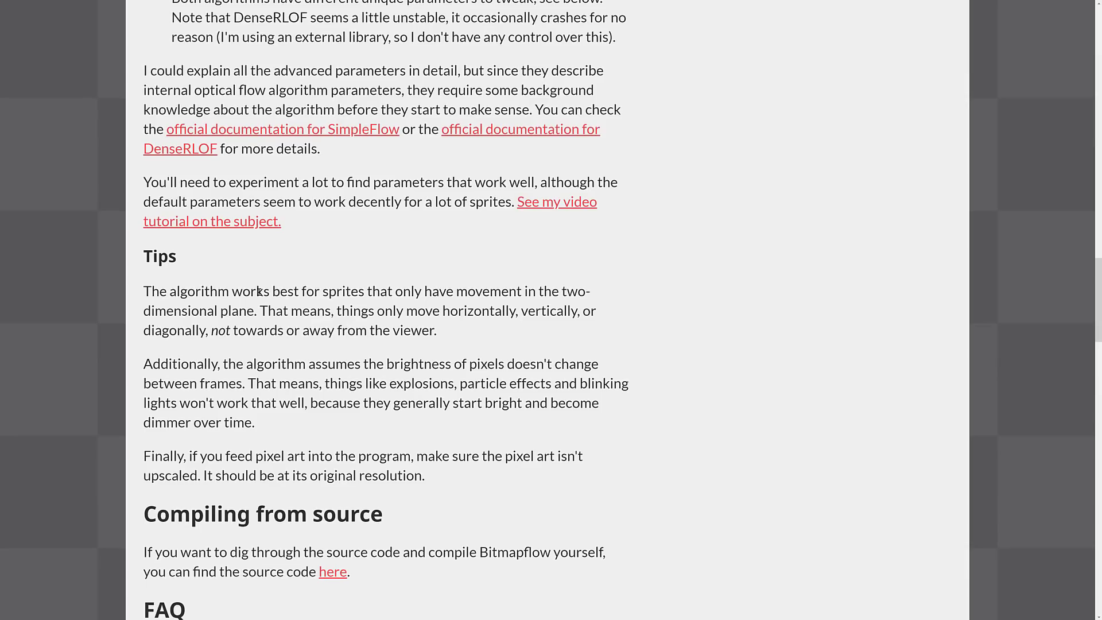
left_click_drag(258, 292, 463, 347)
left_click(465, 331)
key("alt+Tab")
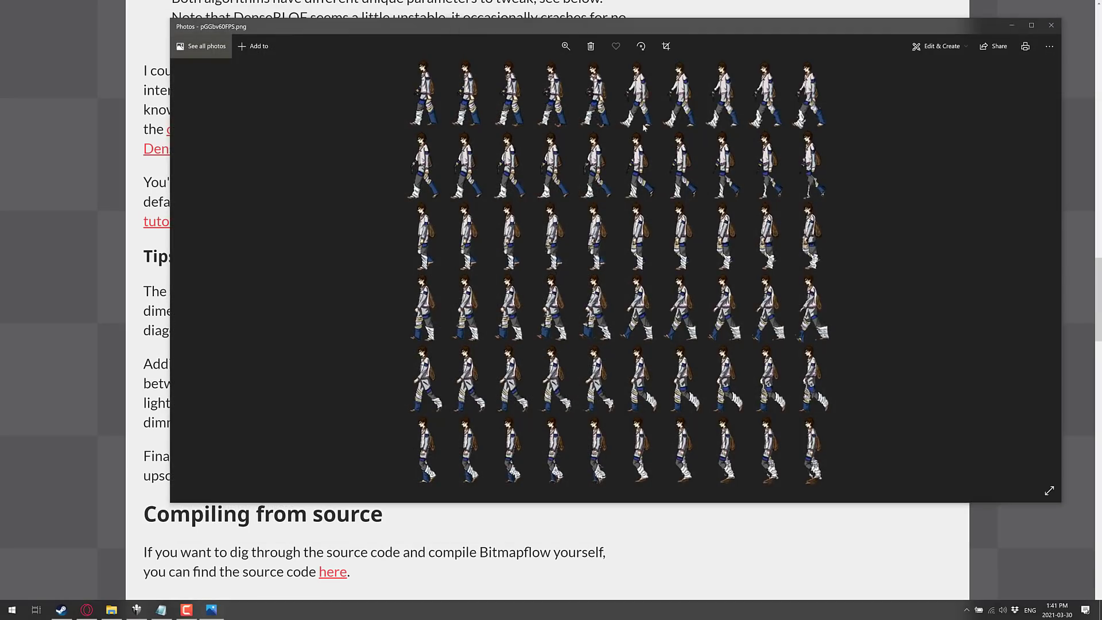
key("alt+Tab")
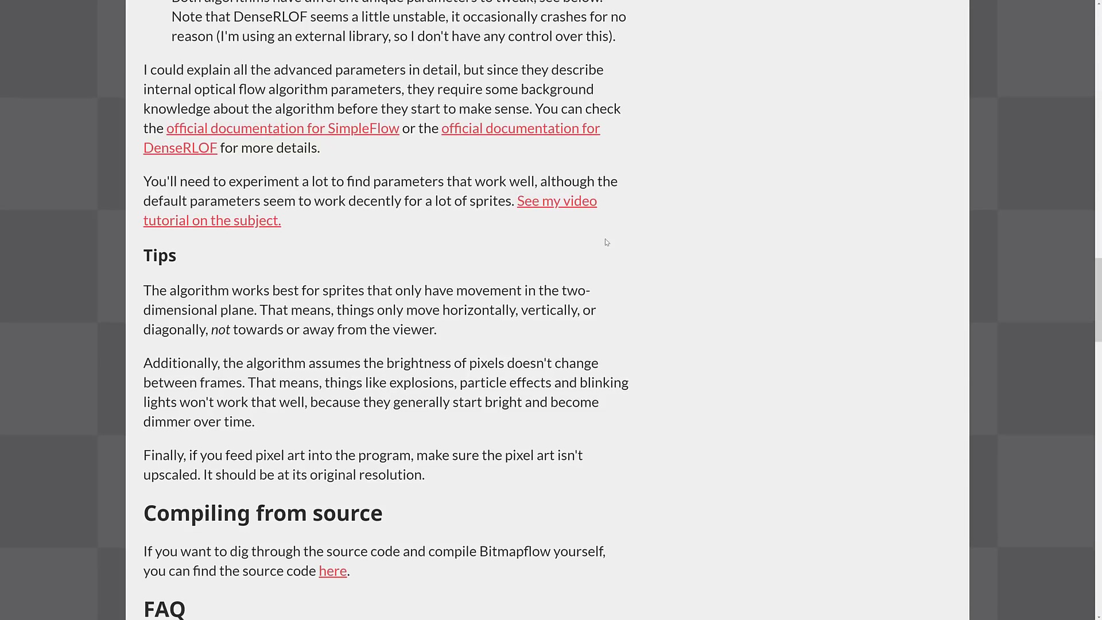
scroll(606, 241, "down", 5)
scroll(607, 241, "down", 3)
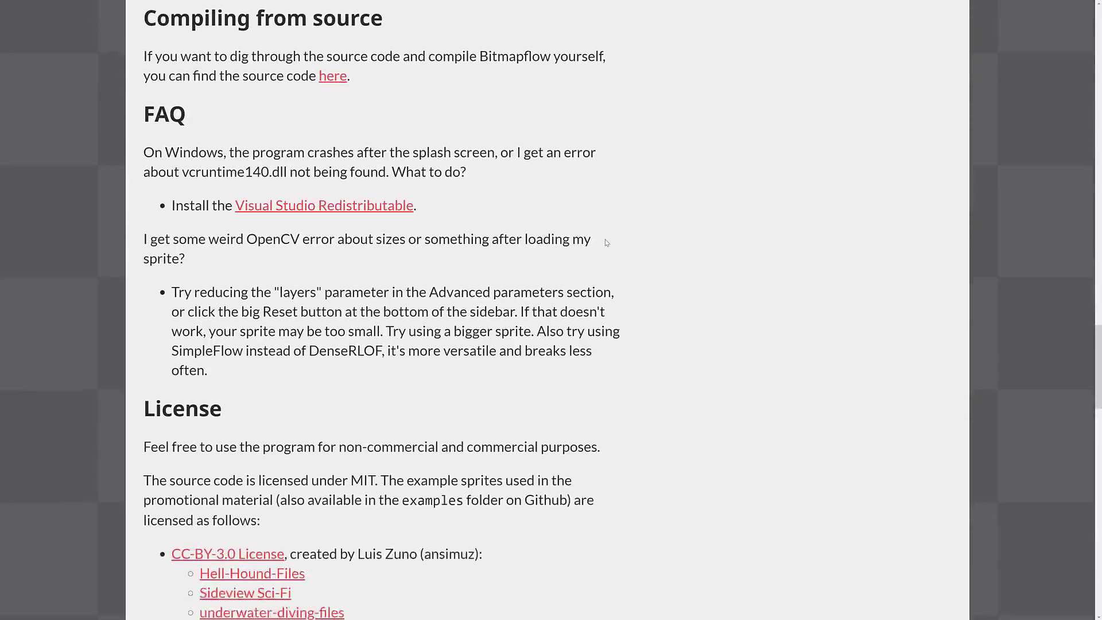
scroll(316, 265, "down", 3)
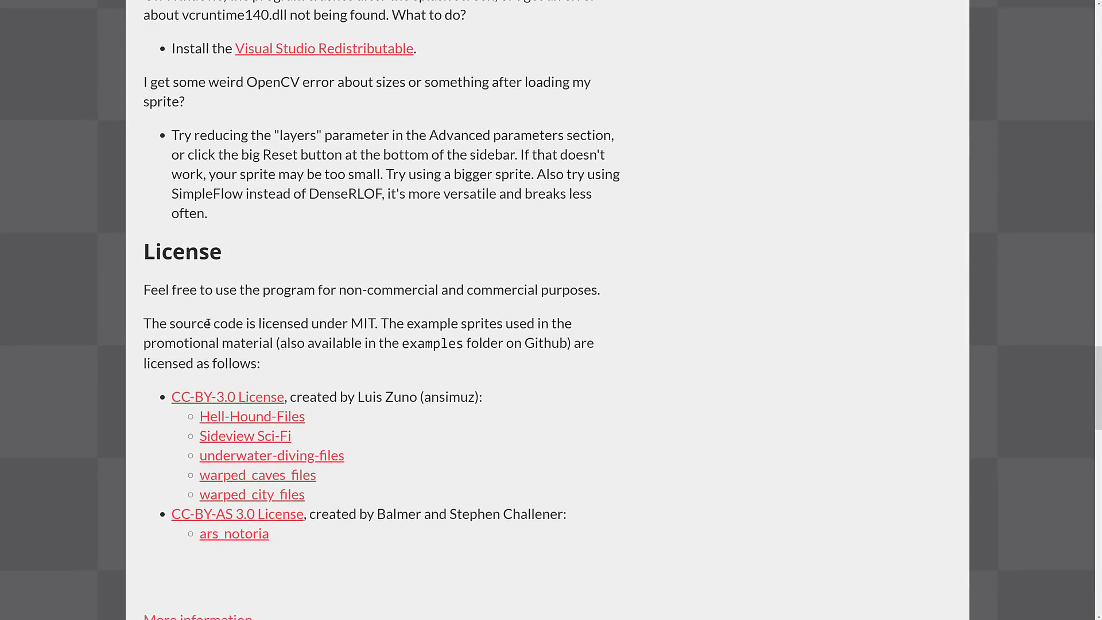
left_click_drag(208, 323, 545, 343)
left_click(545, 338)
left_click_drag(404, 329, 503, 324)
scroll(504, 328, "down", 2)
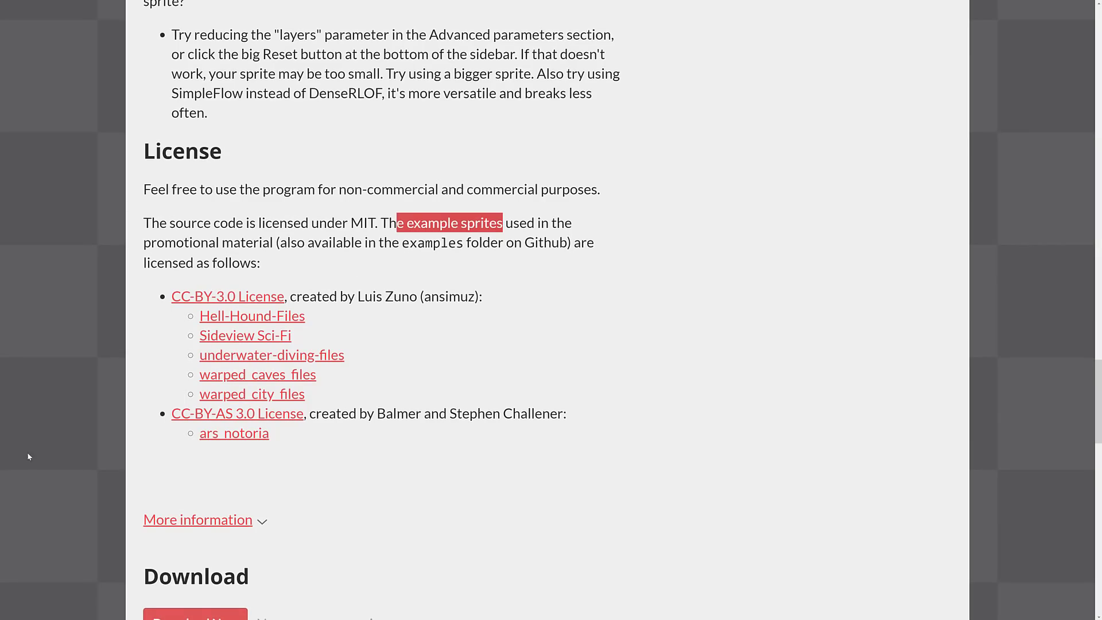
scroll(485, 402, "down", 9)
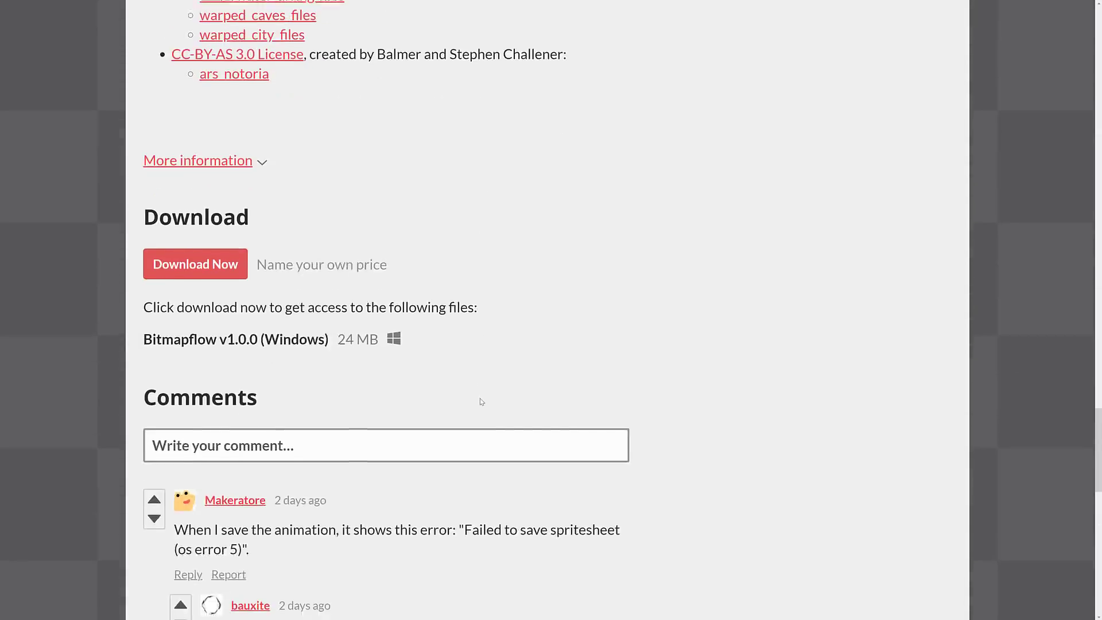
scroll(482, 400, "up", 20)
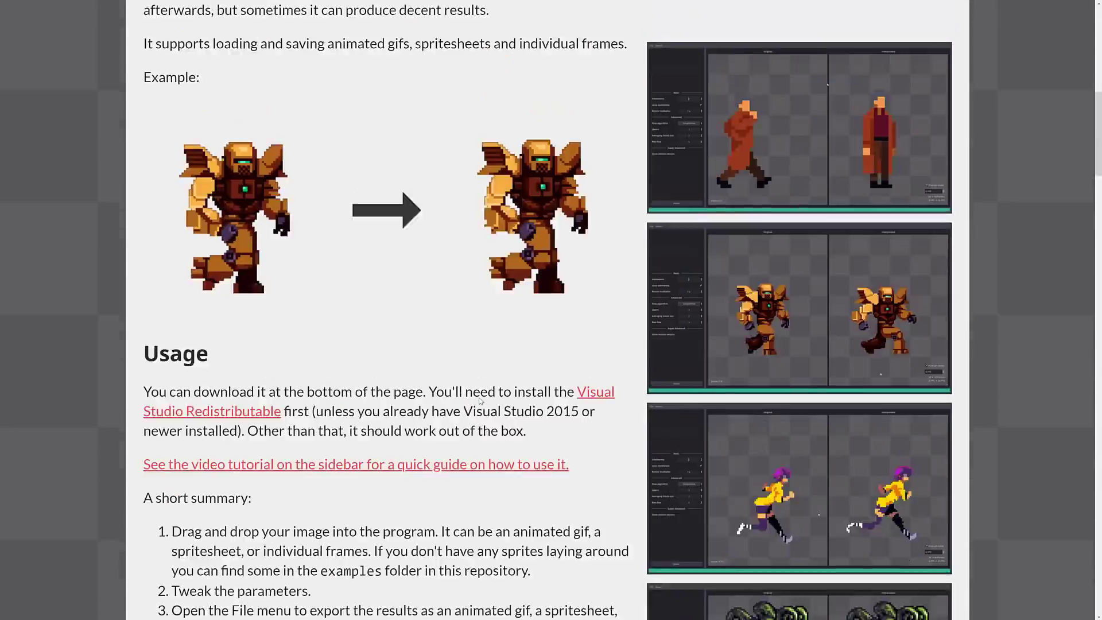